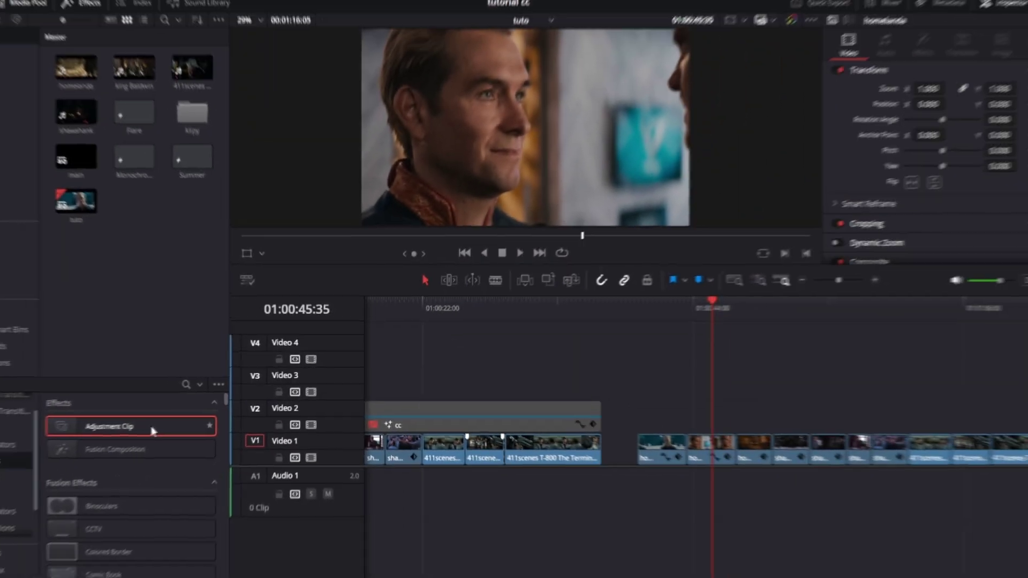
Drop an Adjustment Clip onto Video 2, extend it over every Video 1 clip, and select it.
left_click_drag(151, 423, 627, 409)
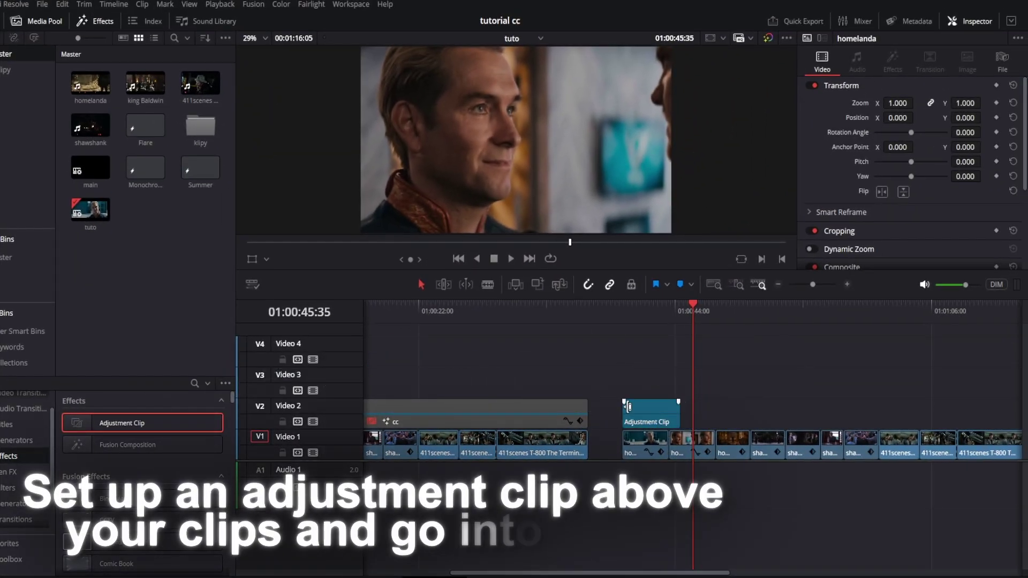
scroll(602, 396, "right", 5)
left_click_drag(475, 414, 844, 418)
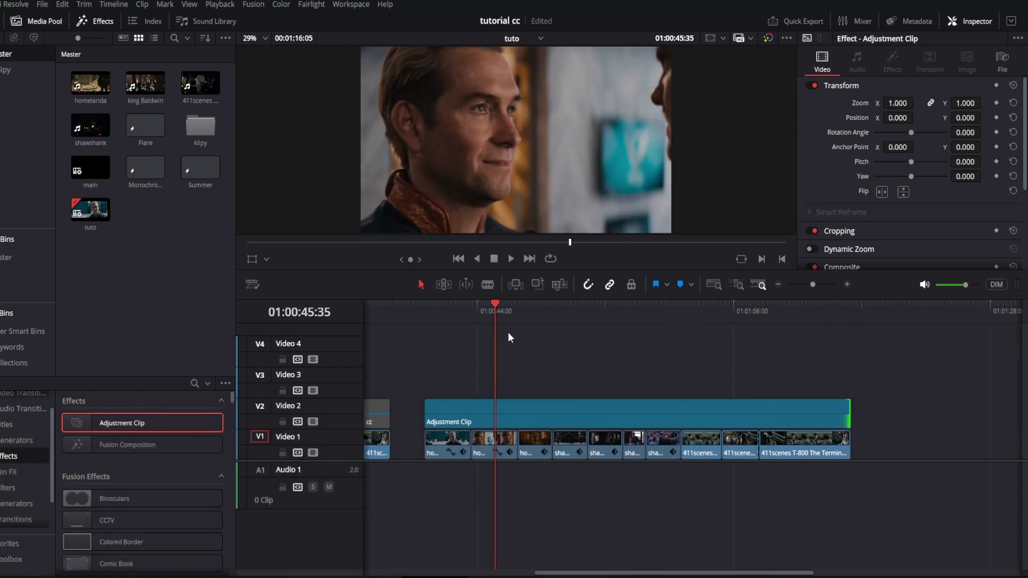
left_click(446, 316)
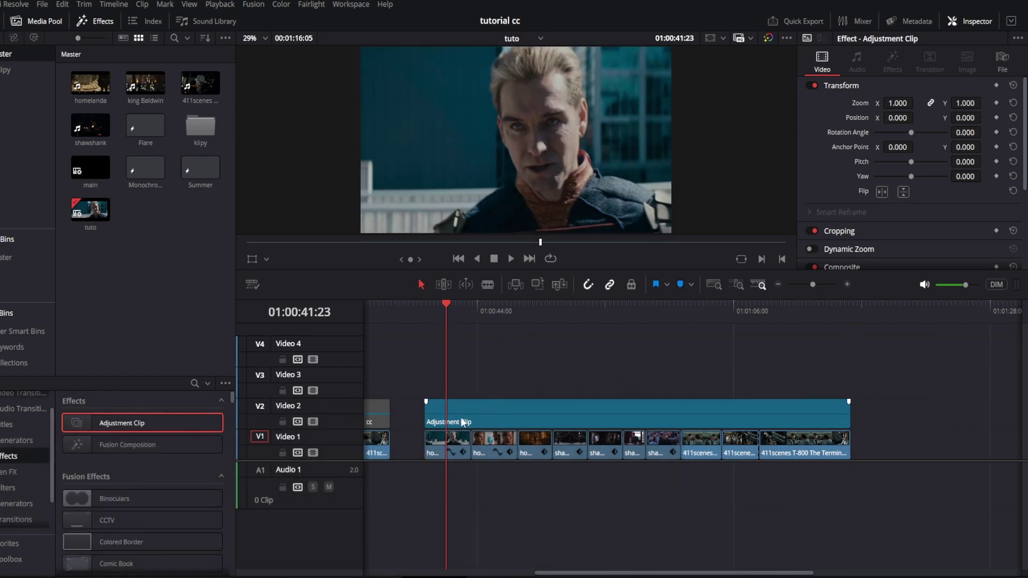
left_click(477, 411)
right_click(475, 407)
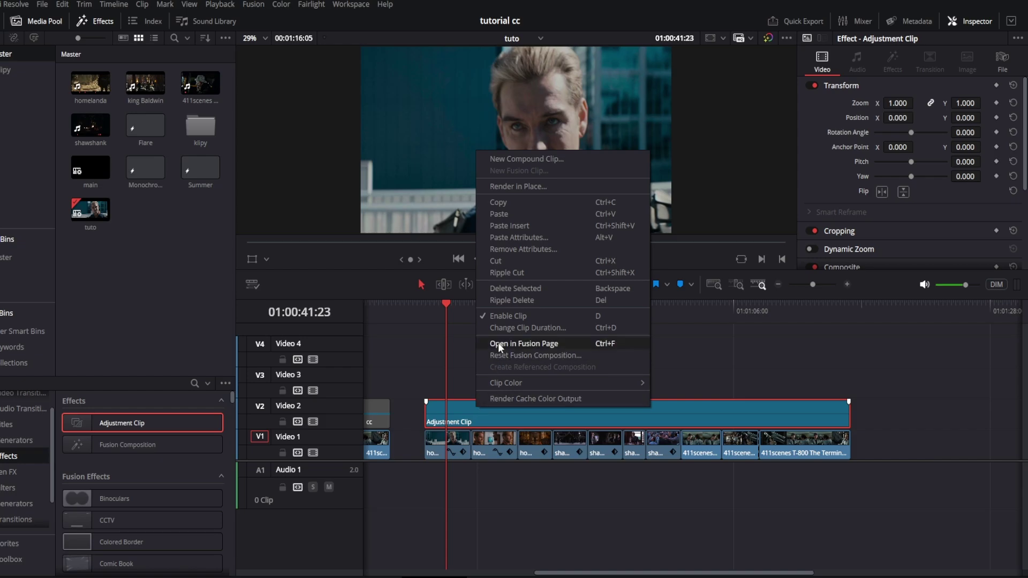
Open the adjustment clip in Fusion near frame 270 with Full timeline playback resolution.
left_click(550, 345)
left_click_drag(142, 383, 160, 385)
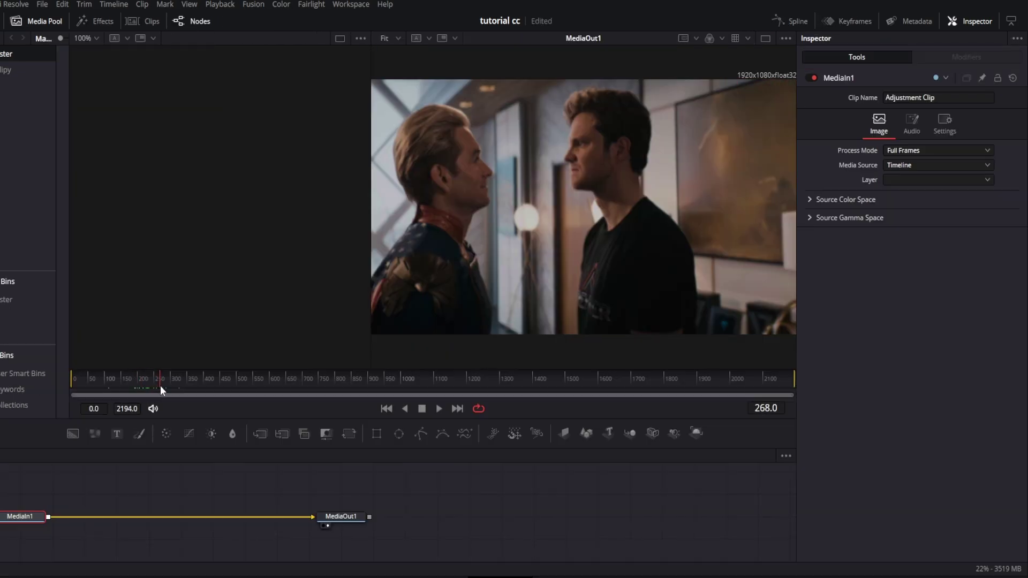
left_click(220, 4)
mouse_move(304, 46)
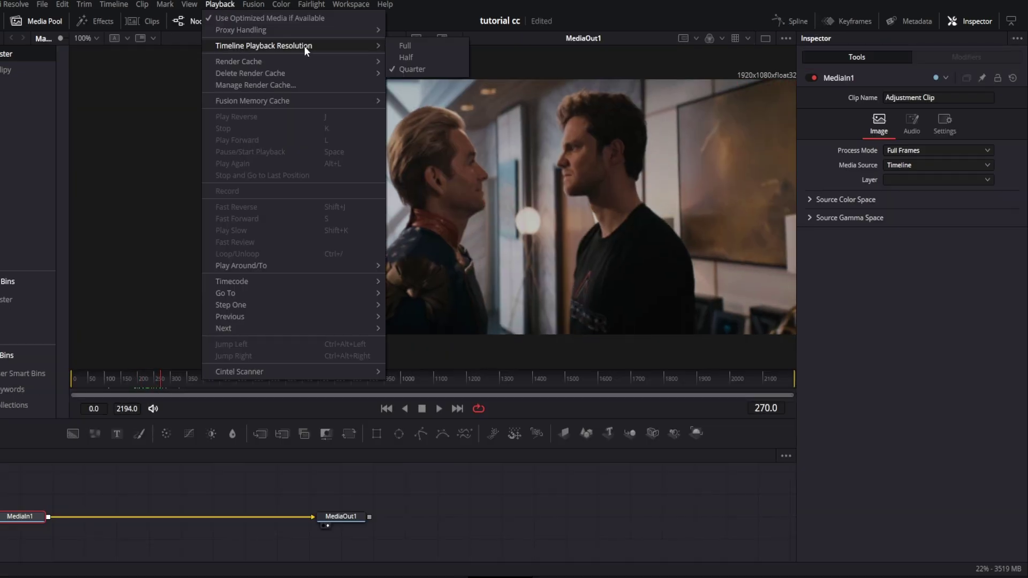
left_click(415, 45)
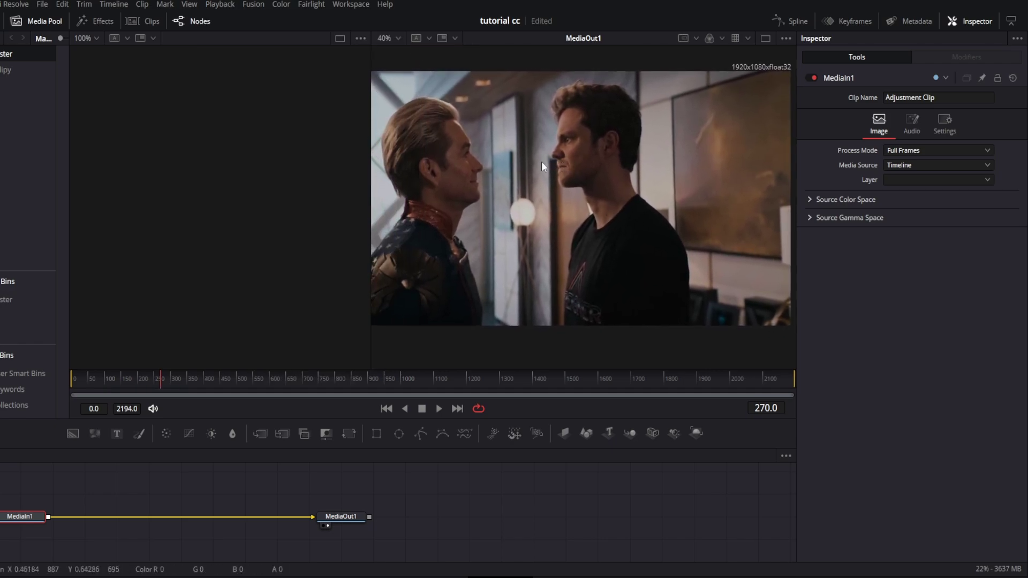
Enlarge the output viewer, move MediaOut1 further right, and select MediaIn1.
left_click_drag(368, 177, 208, 172)
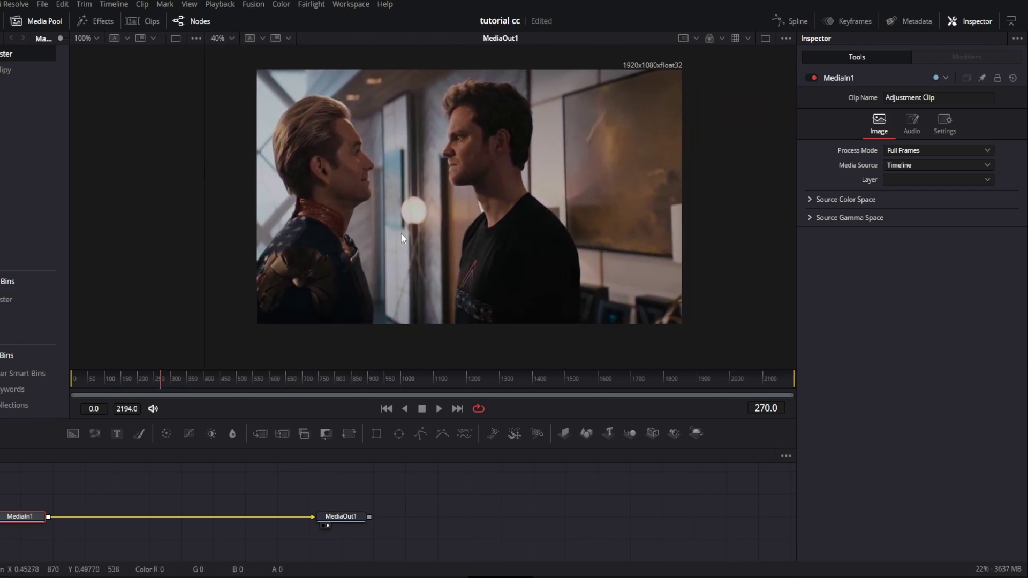
left_click_drag(339, 517, 532, 517)
left_click(33, 516)
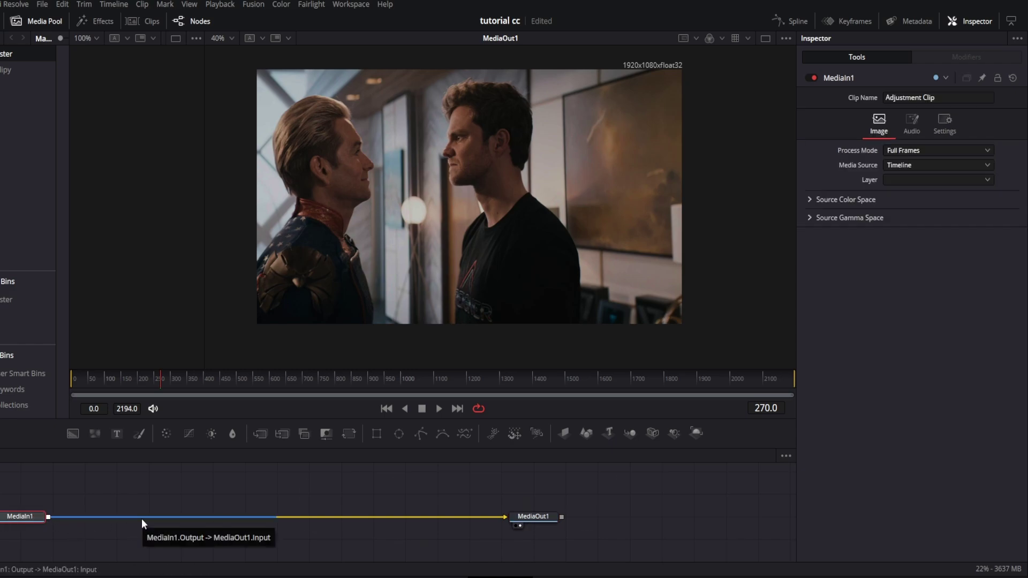
Insert a plain Sharpen node into the chain after MediaIn1.
key("shift+F10")
type("sharpen")
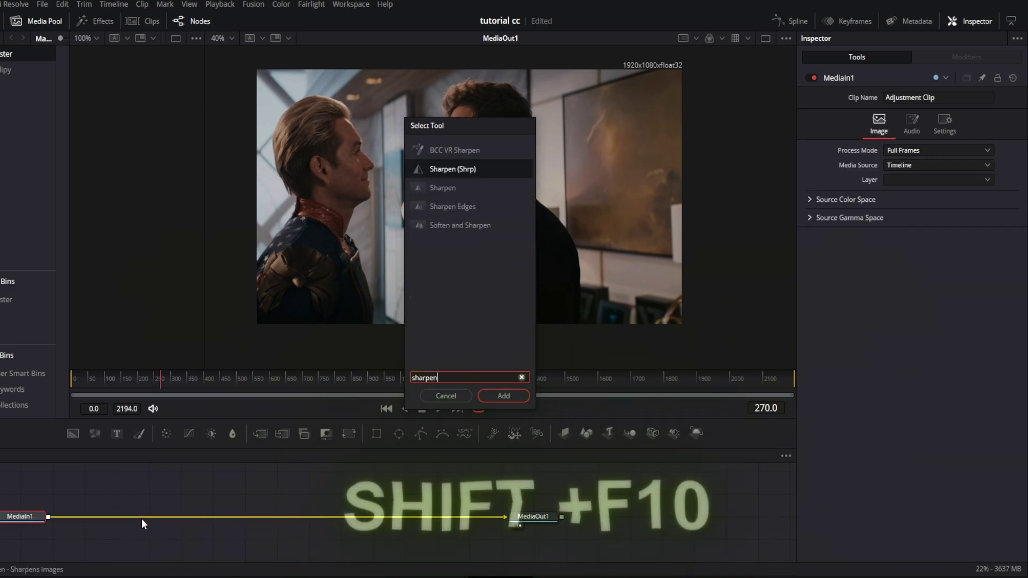
key("Down")
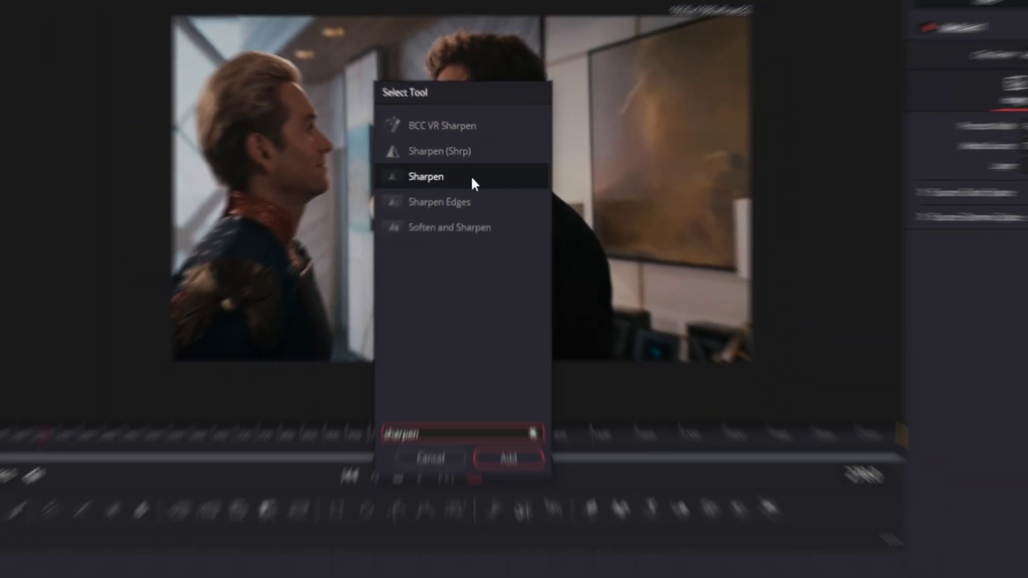
key("Up")
left_click(457, 188)
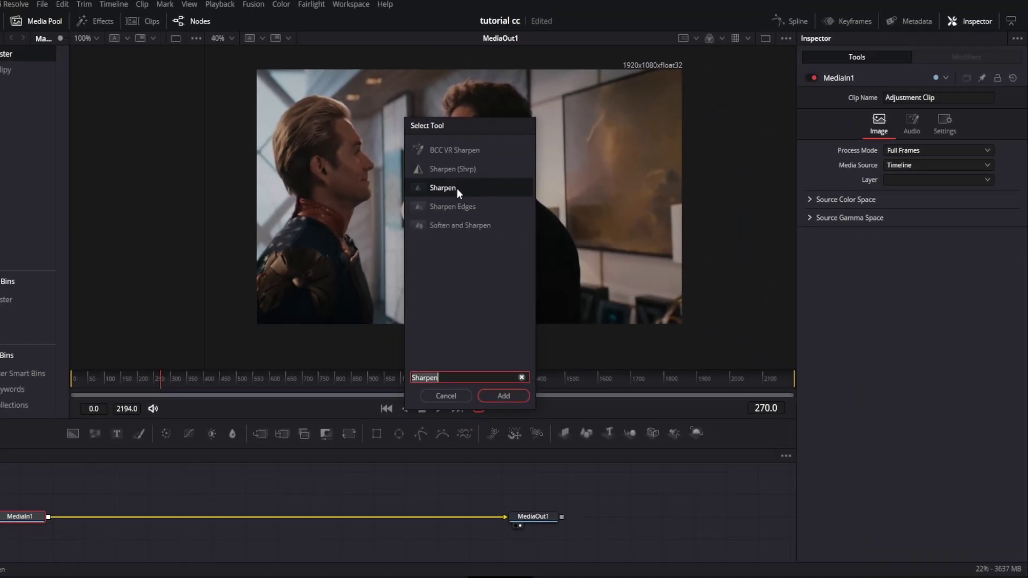
left_click(497, 398)
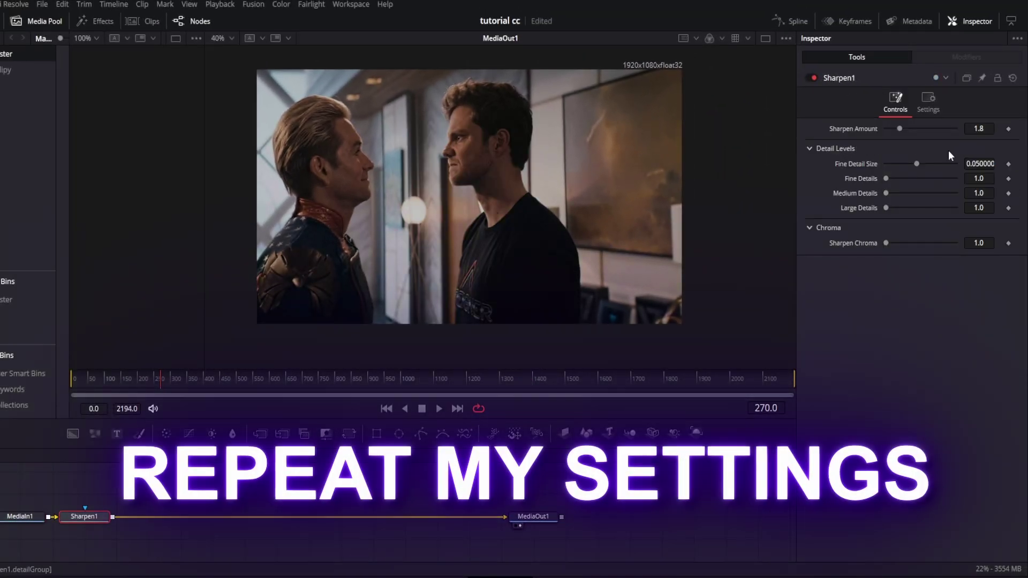
Set Sharpen Amount to 2.0 and Fine Detail Size to 0.06.
left_click(990, 127)
key("BackSpace")
key("BackSpace")
key("BackSpace")
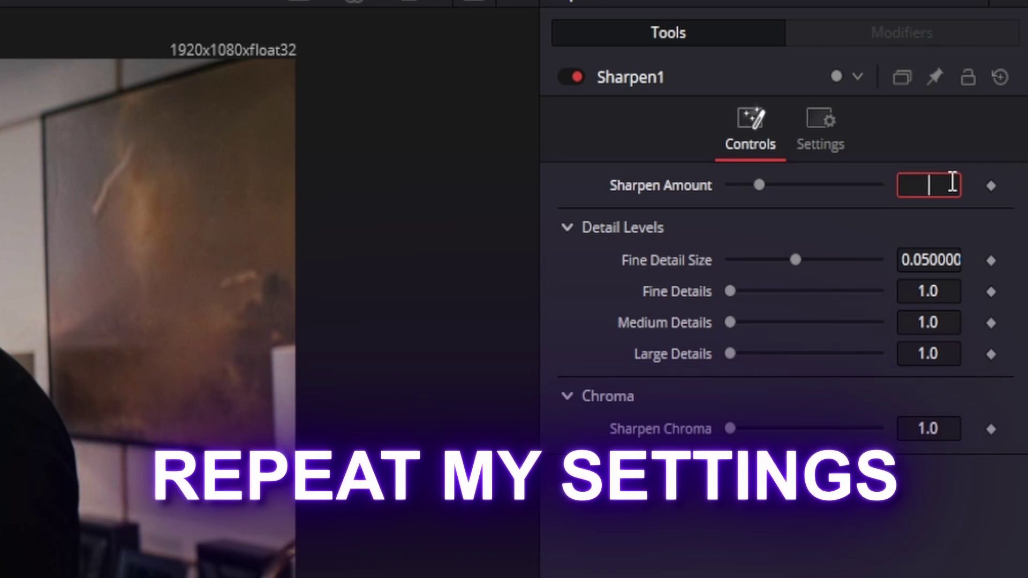
type("2")
key("Tab")
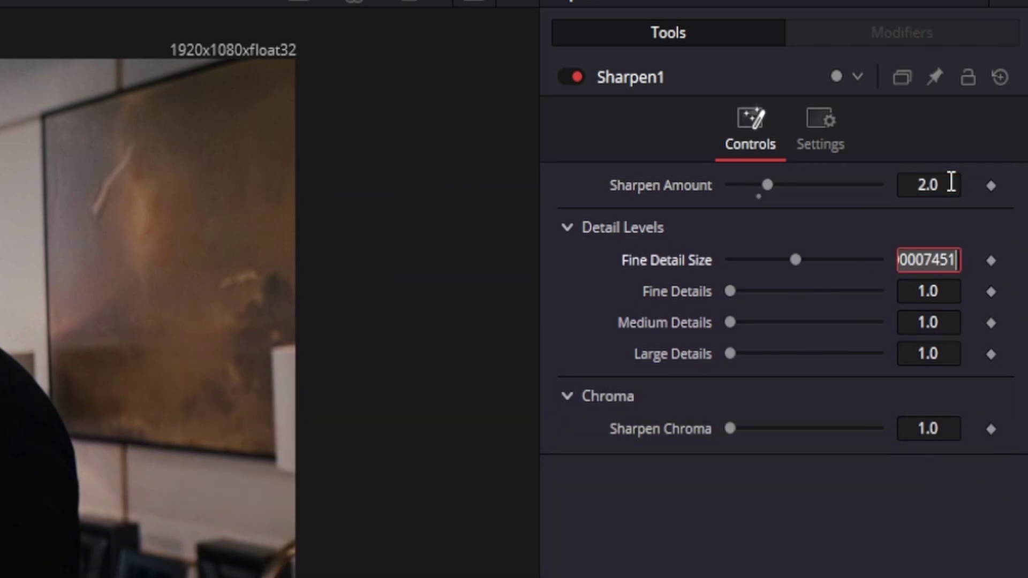
key("Return")
left_click(930, 261)
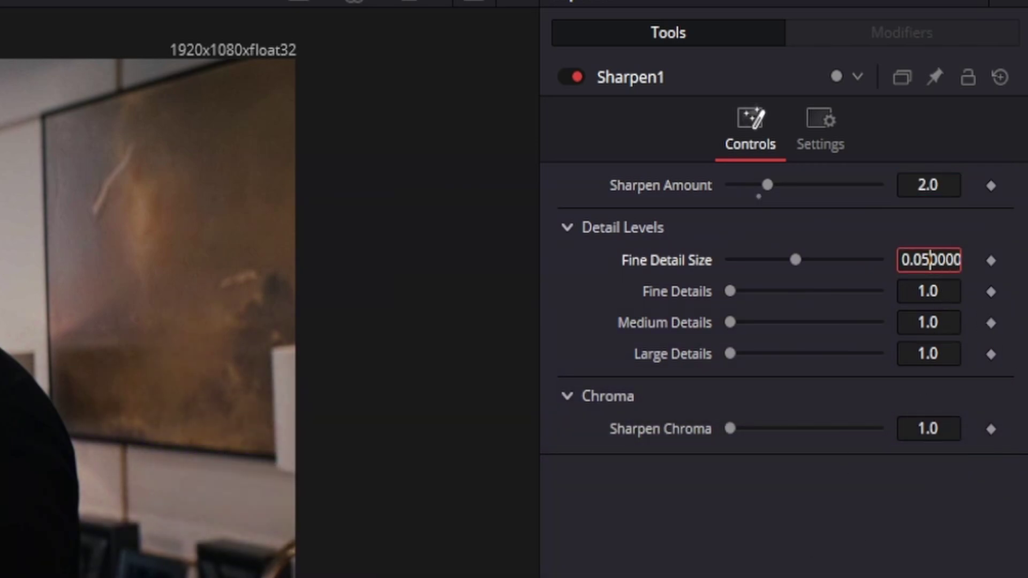
key("BackSpace")
type("6")
key("Tab")
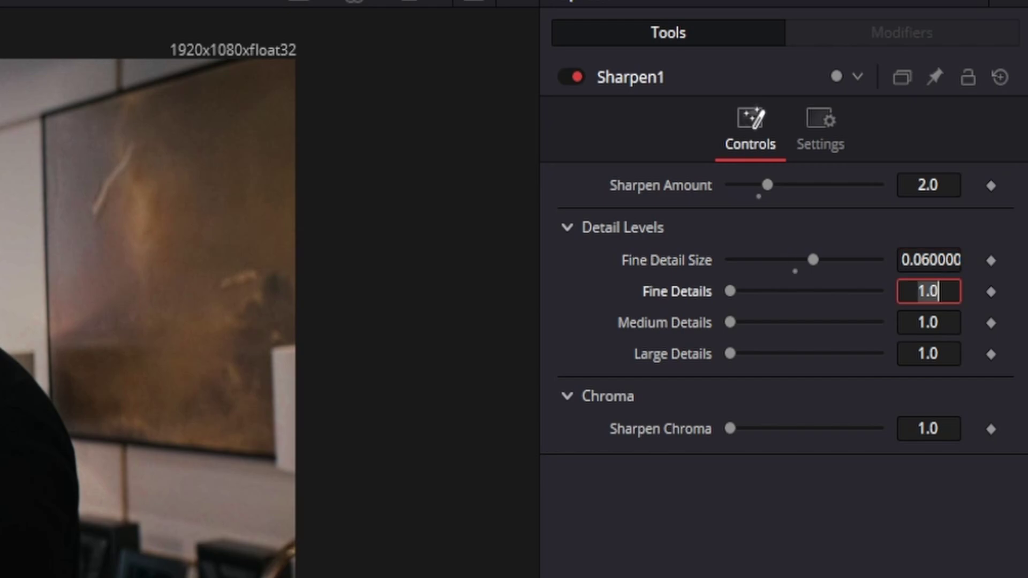
key("Return")
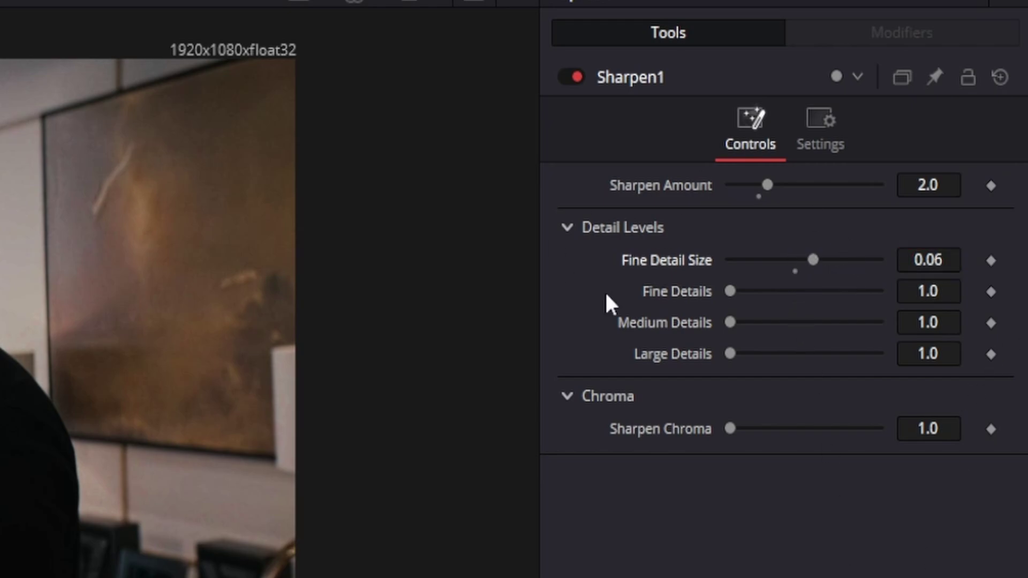
Set Fine Details and Medium Details to 1.25 and Large Details to 1.1.
left_click(847, 291)
left_click(940, 293)
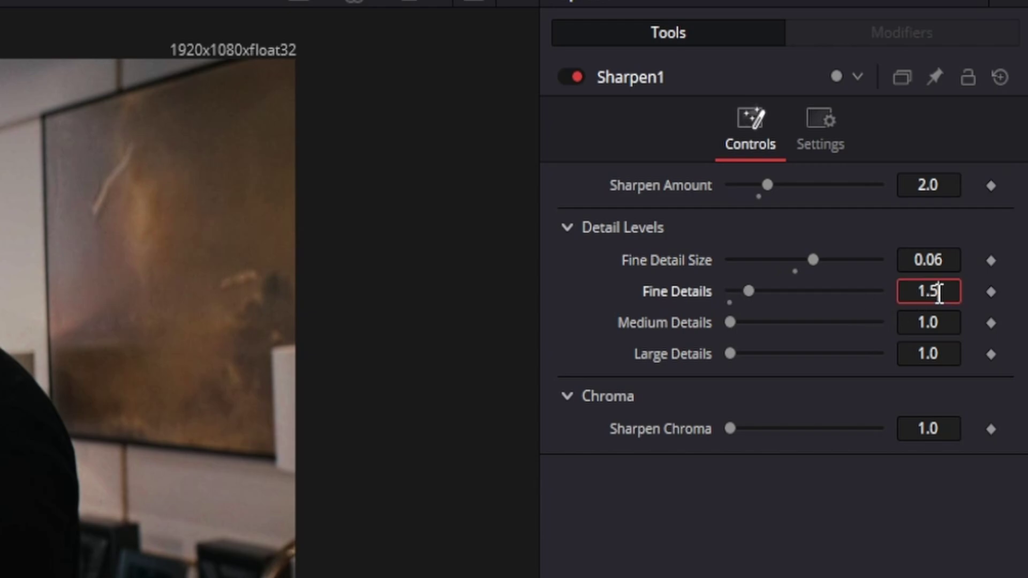
key("BackSpace")
type("25")
key("Tab")
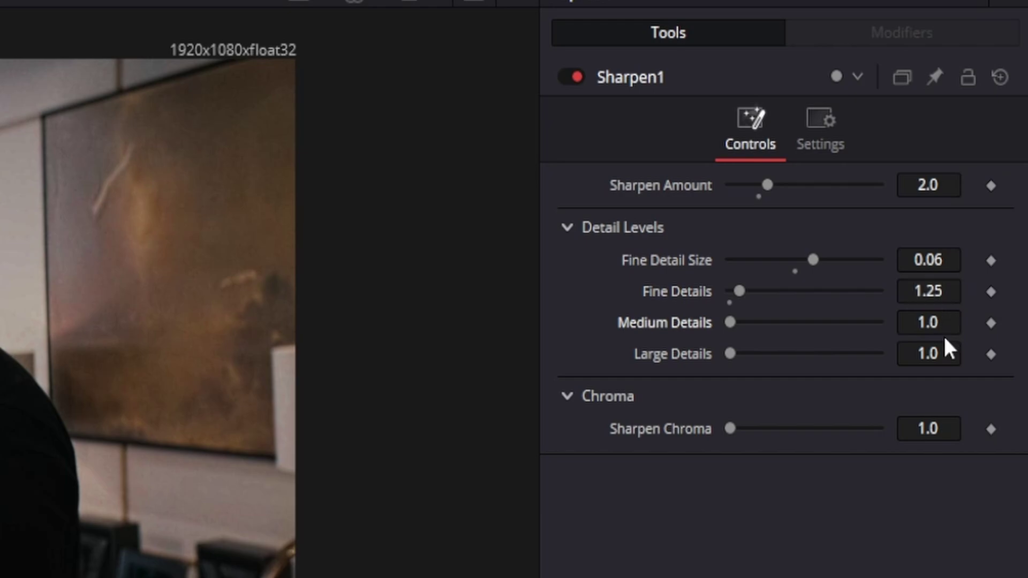
left_click(938, 326)
type("1.25")
key("Return")
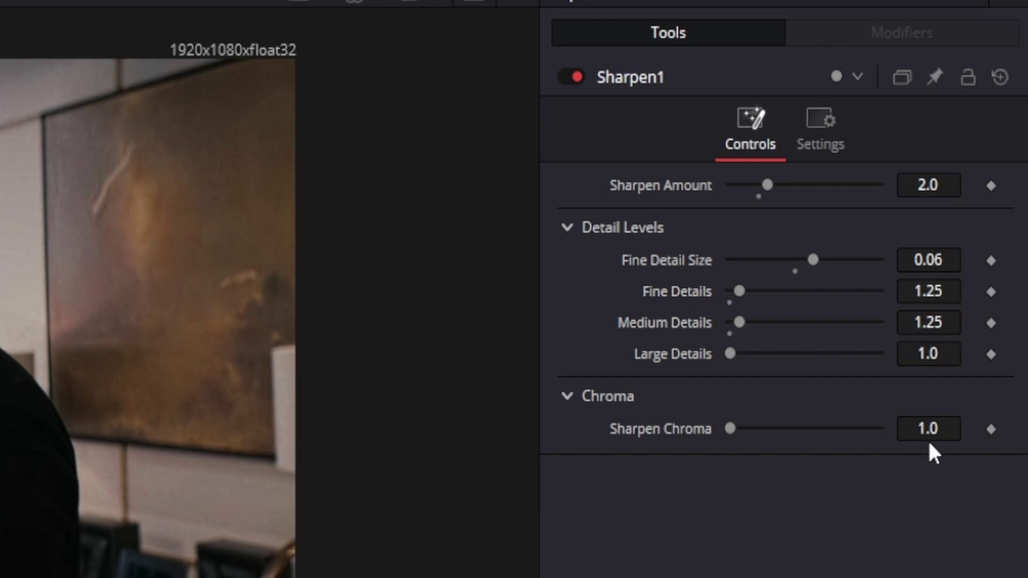
left_click(944, 356)
key("Tab")
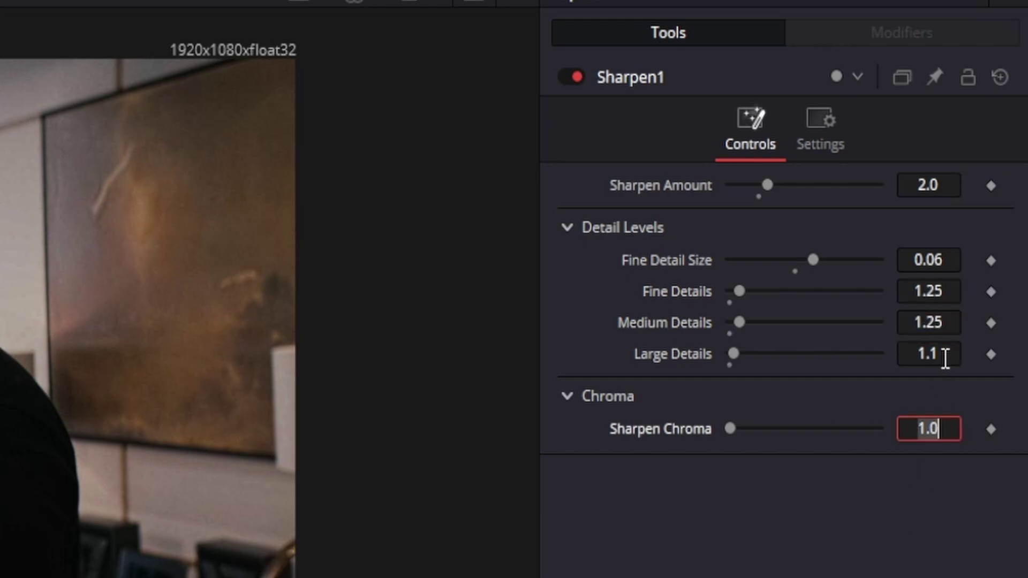
mouse_move(760, 431)
left_mouse_down()
mouse_move(798, 443)
mouse_move(648, 428)
left_mouse_up()
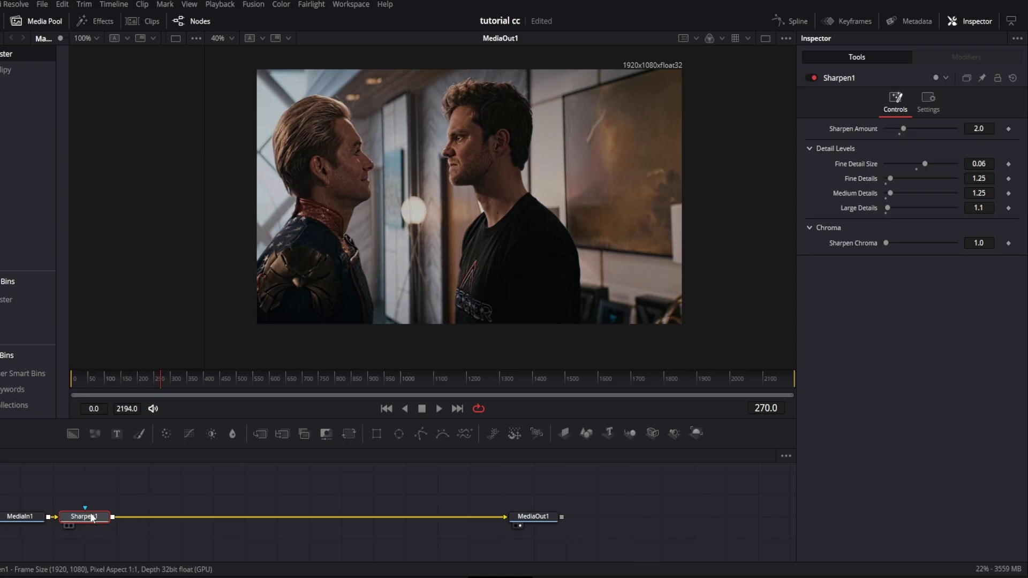
Add an Unsharp Mask node after Sharpen1 with Size and Gain both 1.5.
key("shift+space")
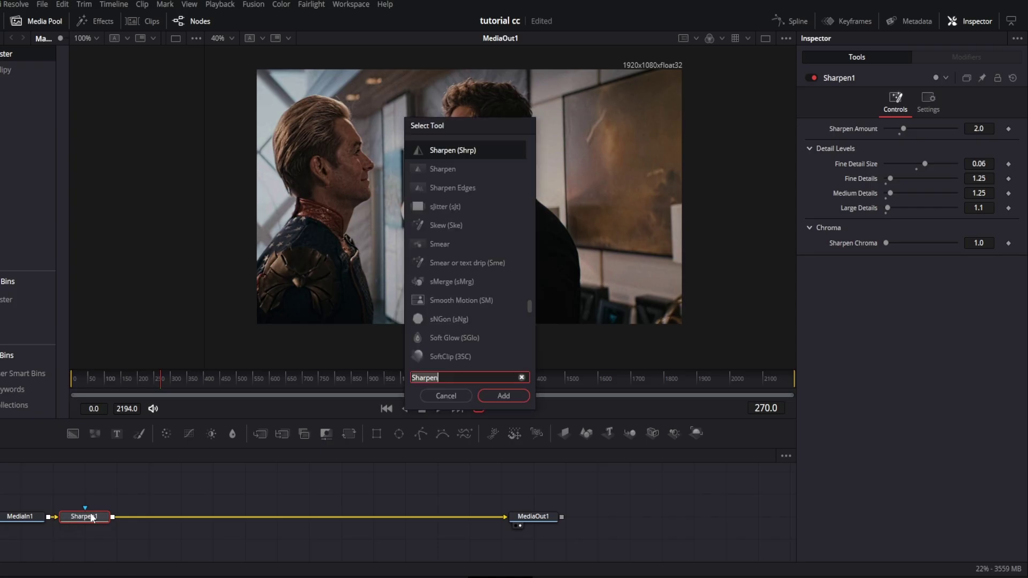
type("unsha")
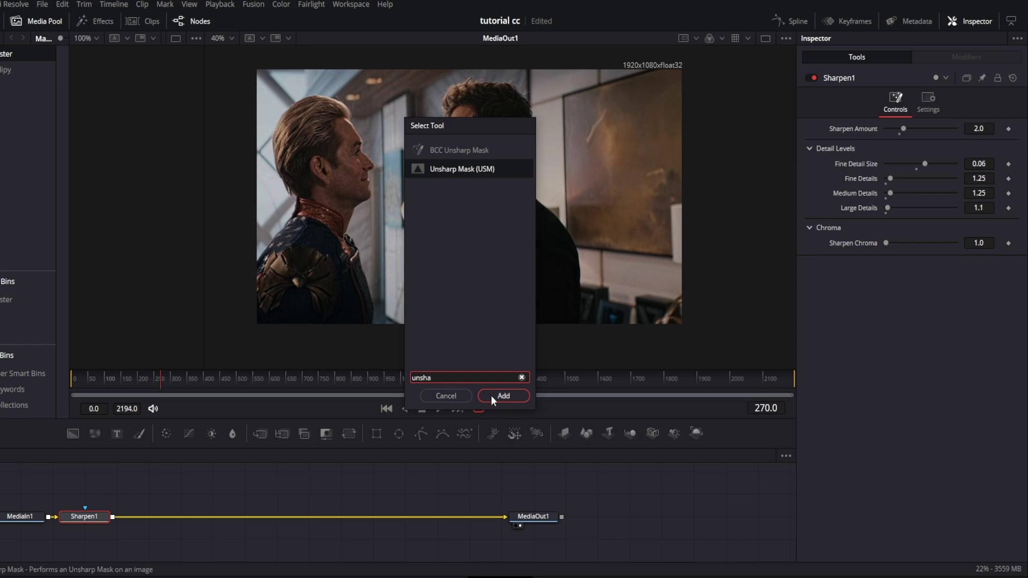
left_click(491, 396)
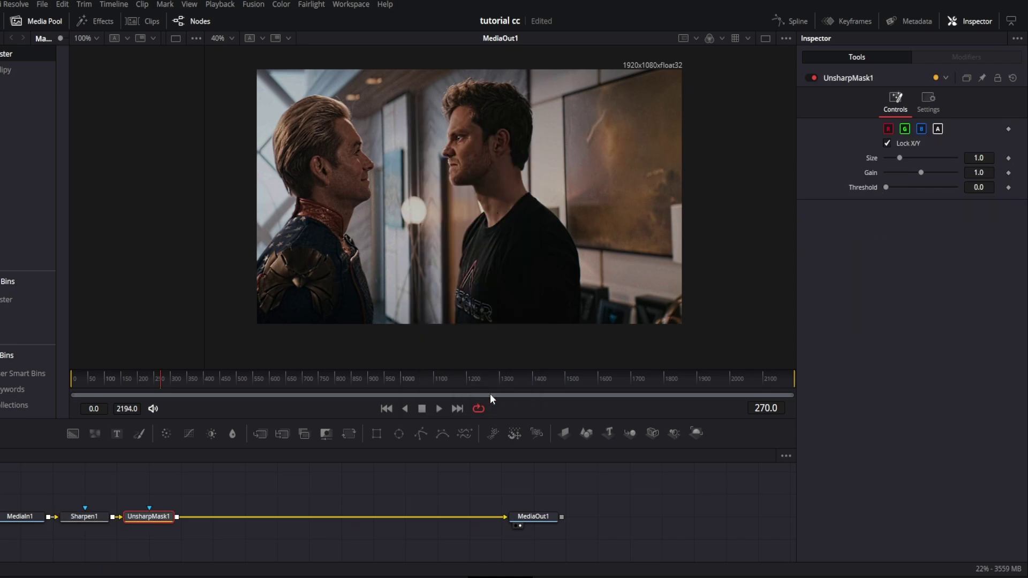
left_click(942, 157)
left_click(942, 172)
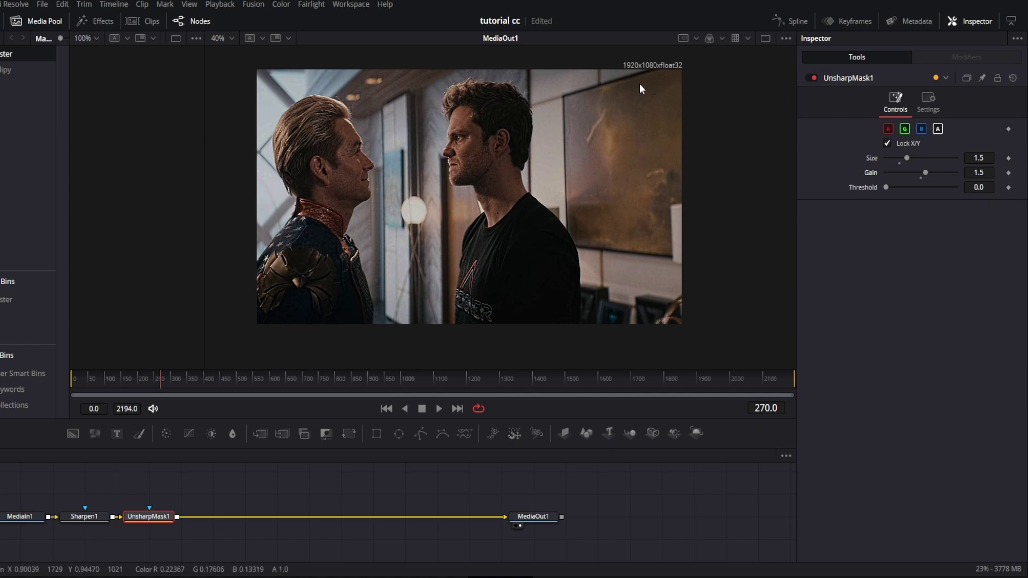
Toggle UnsharpMask1 and Sharpen1 off and on to compare, then reselect UnsharpMask1.
left_click(811, 78)
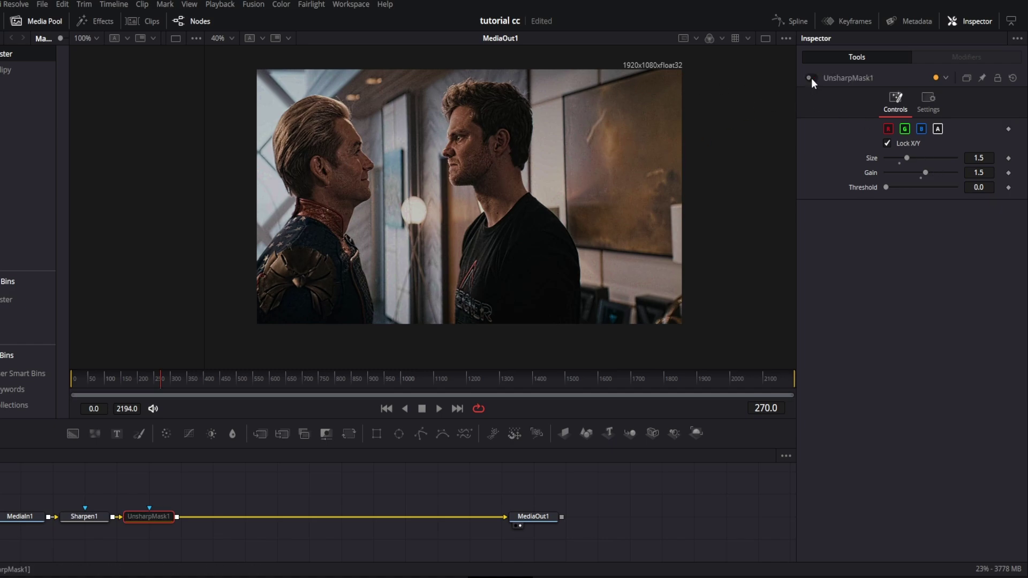
left_click(810, 78)
left_click(810, 79)
left_click(810, 78)
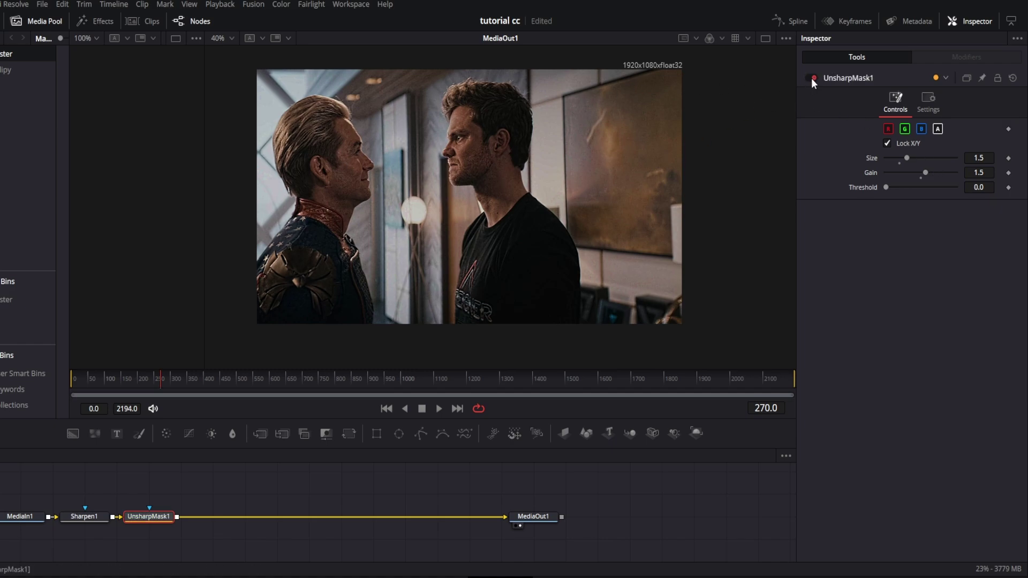
left_click(84, 517)
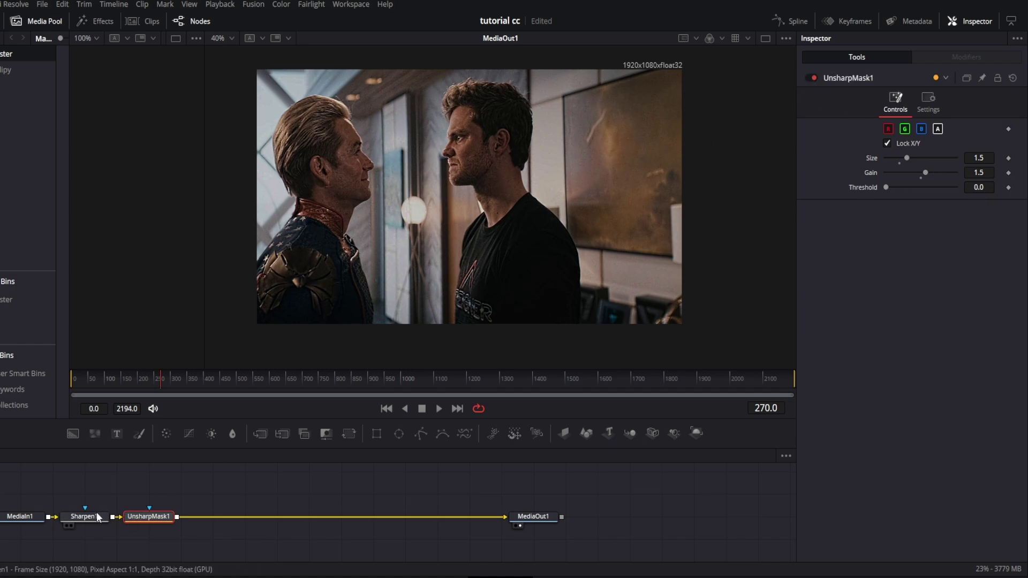
left_click(811, 78)
left_click(811, 79)
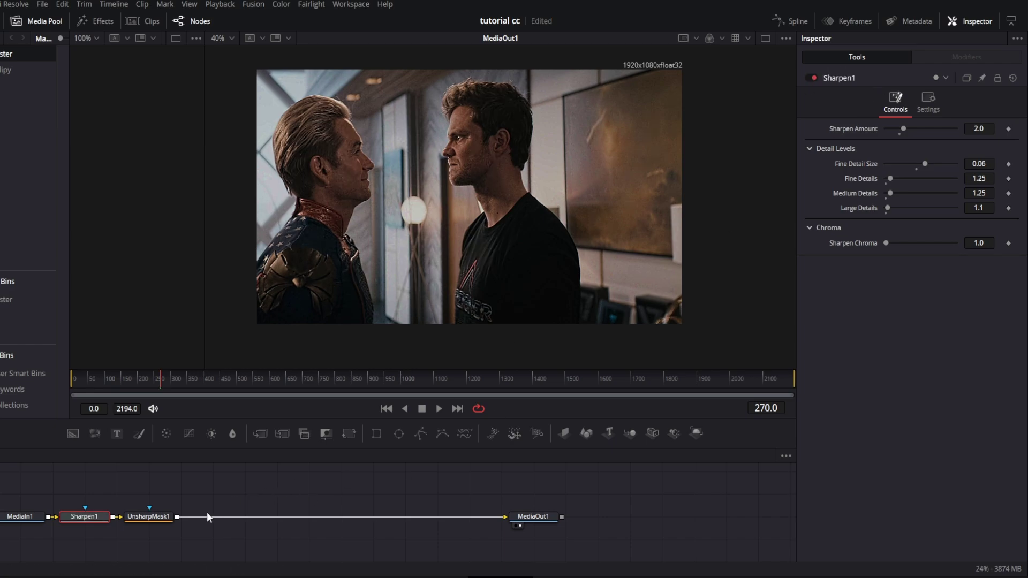
left_click(162, 517)
Add a Color Corrector node after UnsharpMask1 via the 'cc' tool search.
key("shift+space")
type("unsha")
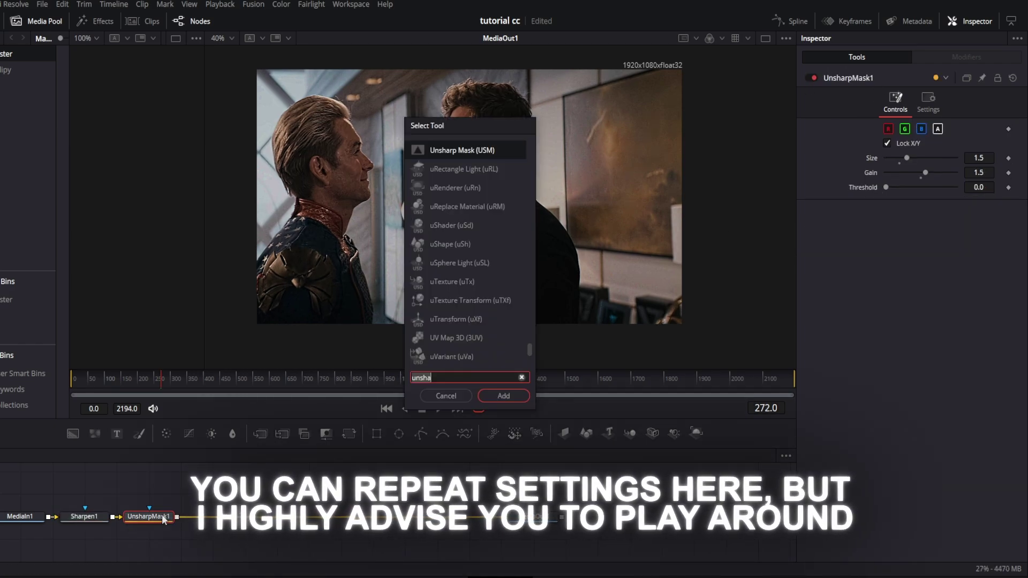
key("BackSpace")
key("BackSpace")
key("BackSpace")
type("cc")
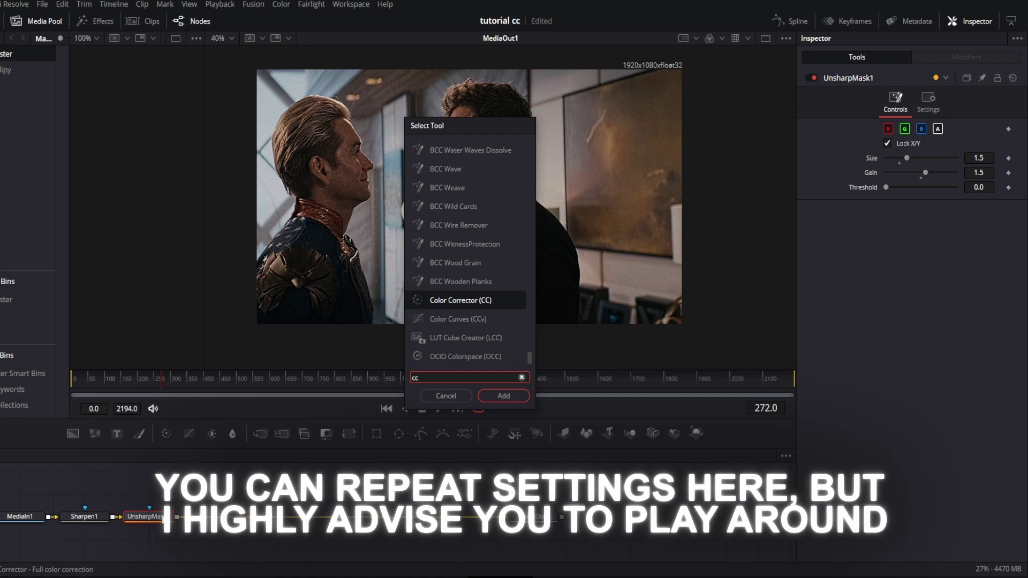
key("Return")
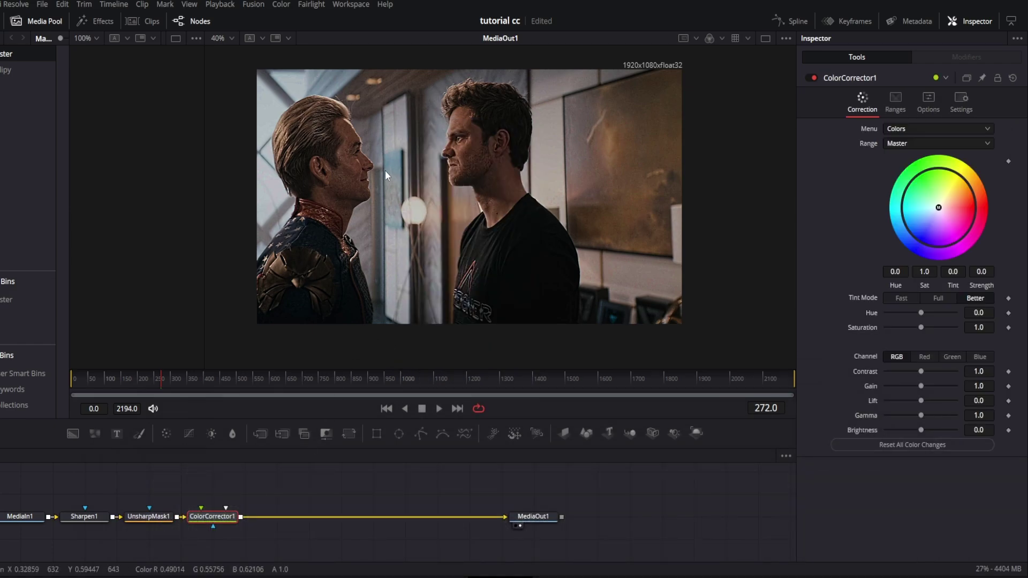
Nudge the colour wheel slightly off centre for only a faint tint.
scroll(434, 178, "up", 2)
scroll(490, 163, "up", 2)
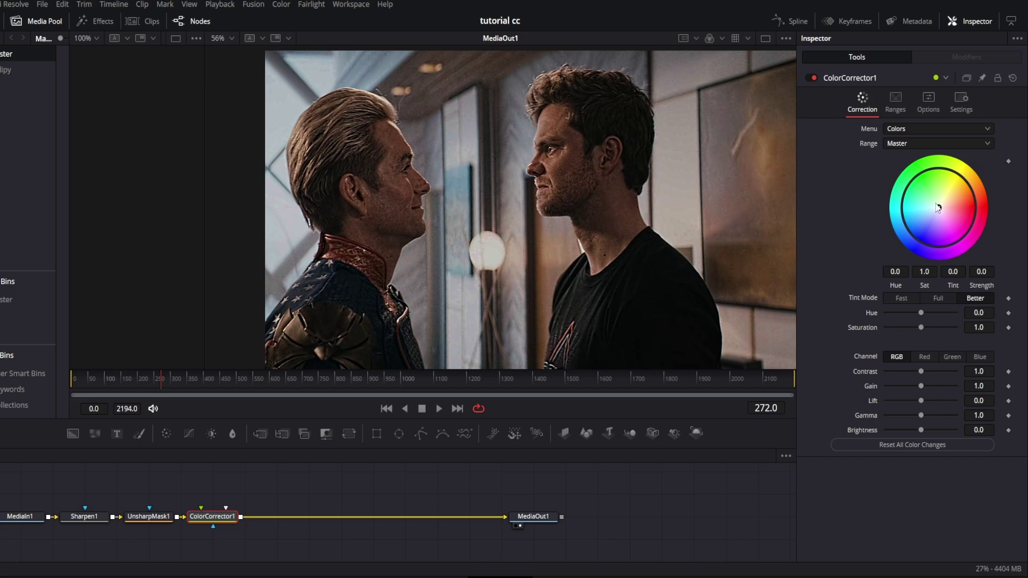
left_click_drag(937, 208, 922, 215)
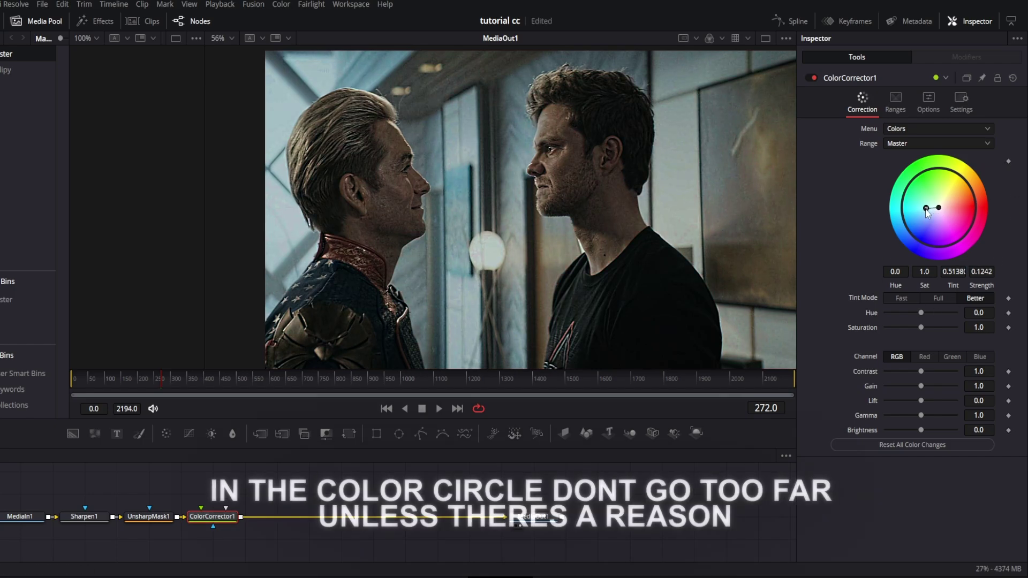
left_click_drag(923, 216, 934, 239)
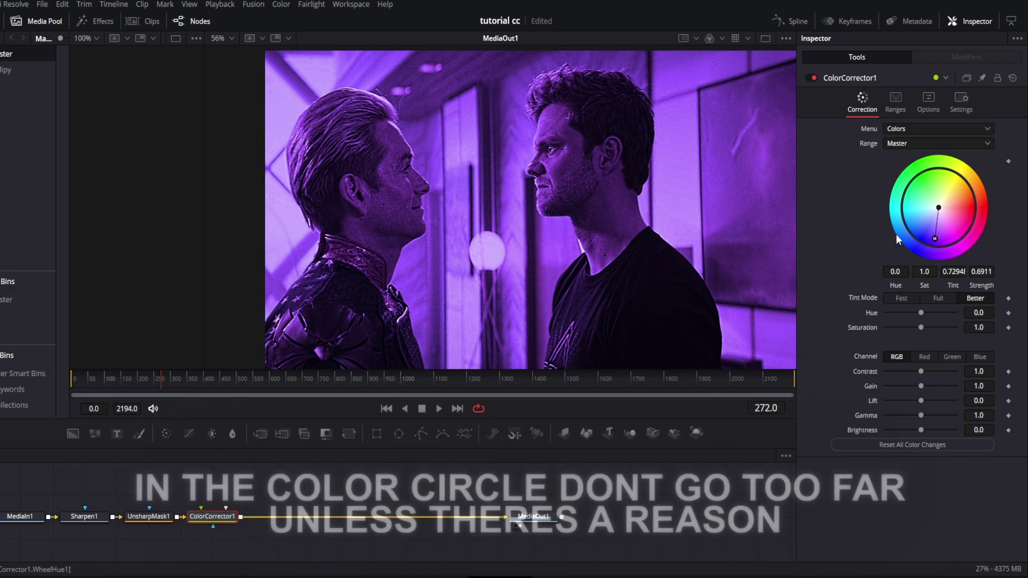
left_click_drag(935, 239, 936, 217)
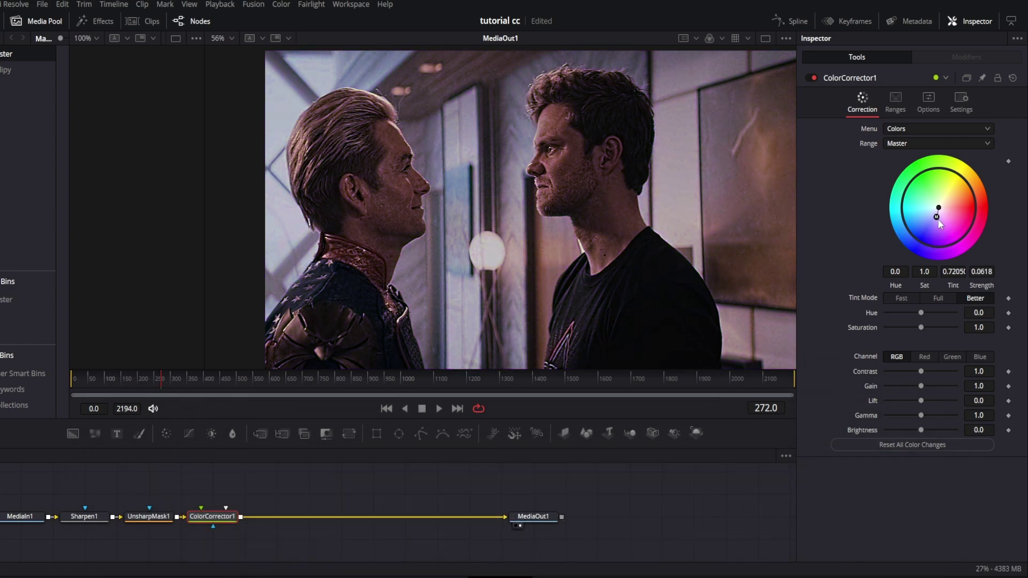
left_click_drag(938, 219, 953, 204)
left_click_drag(952, 205, 931, 212)
Set the Color Corrector's saturation to 1.2.
left_click(945, 328)
left_click(945, 328)
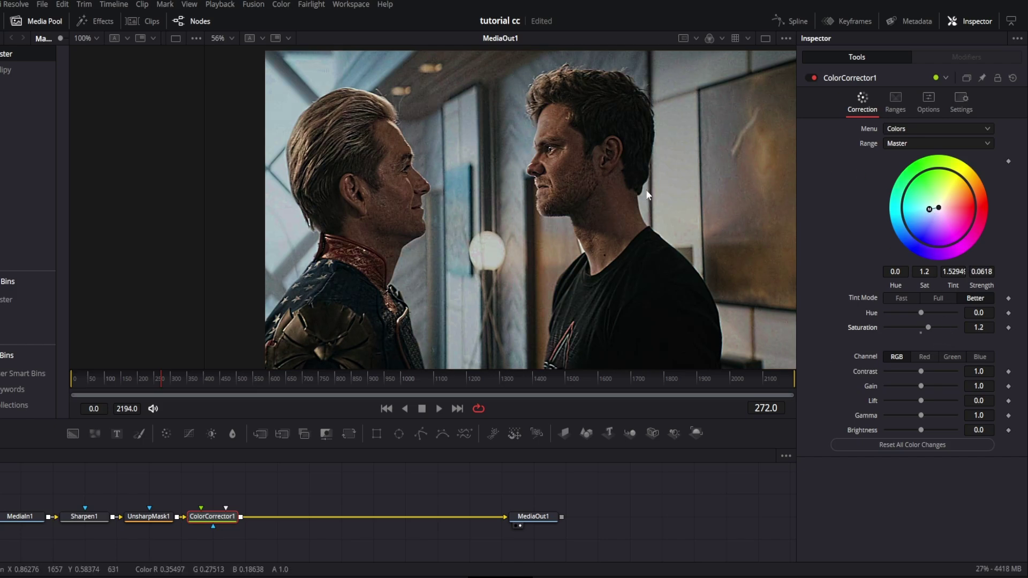
left_click(921, 333)
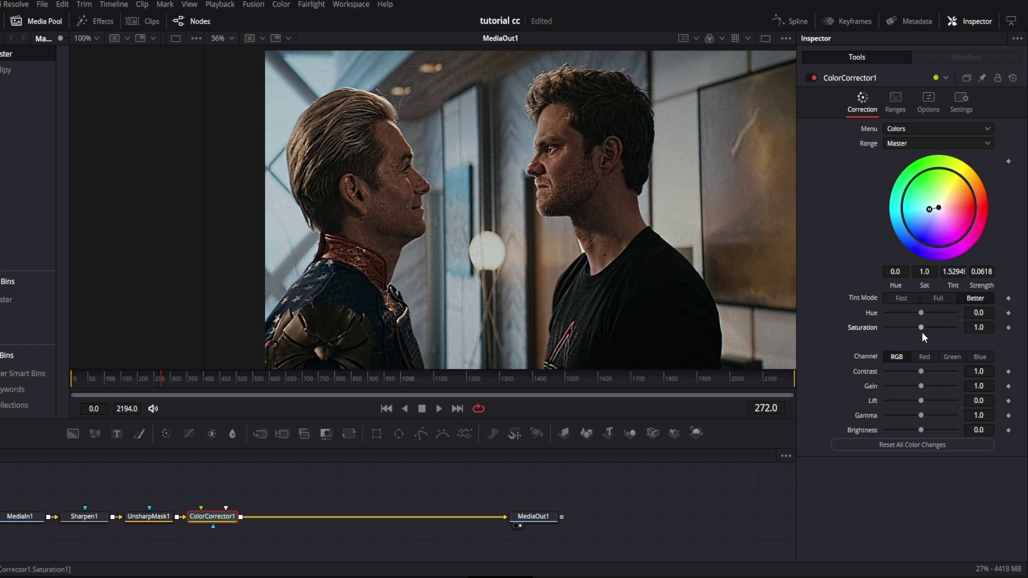
left_click(944, 327)
left_click(944, 327)
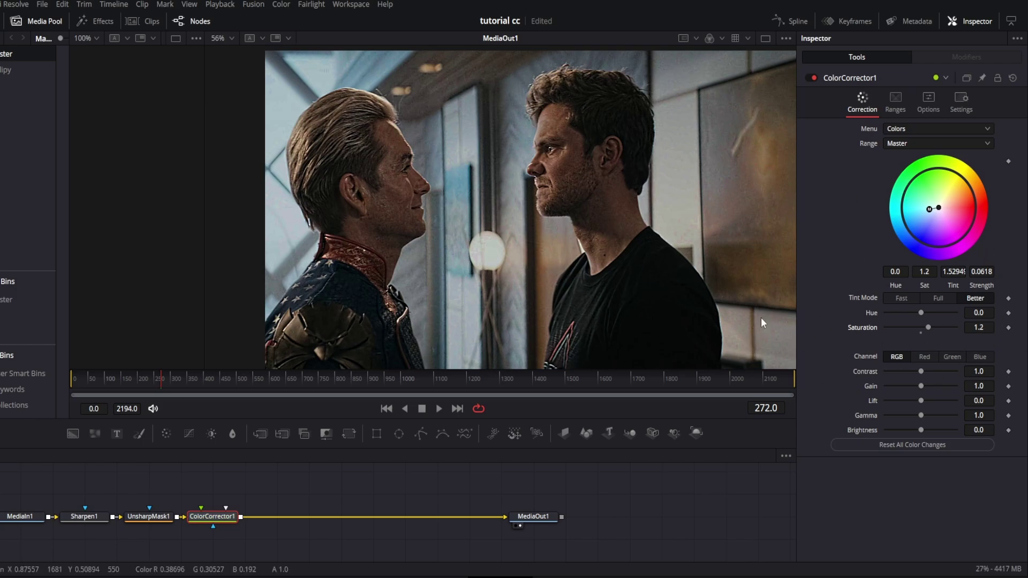
Try contrast values, reset contrast to 1.0, and set Gain to 1.1.
left_click(947, 369)
left_click(948, 369)
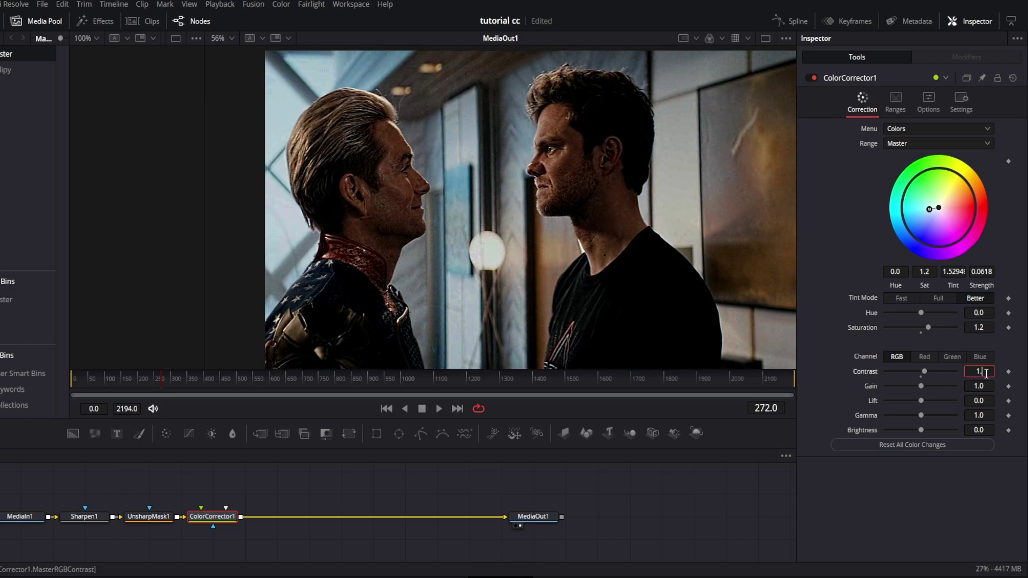
key("Tab")
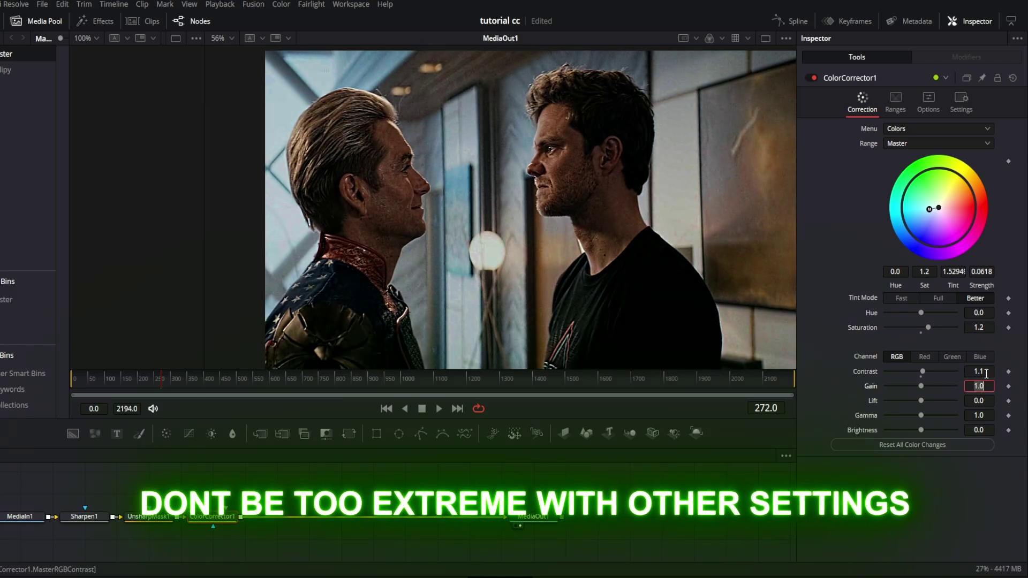
double_click(868, 371)
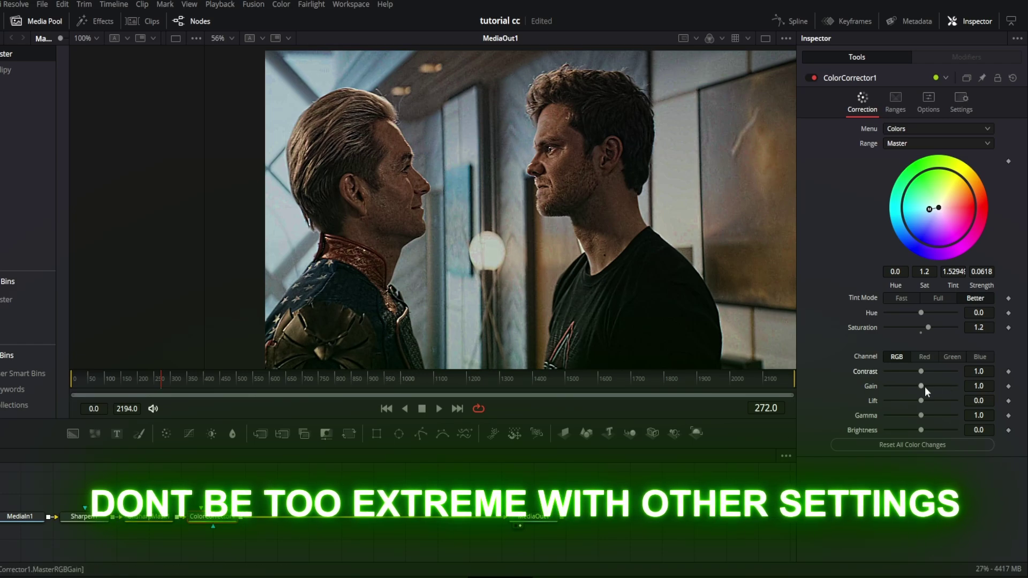
left_click(987, 387)
type("1.061")
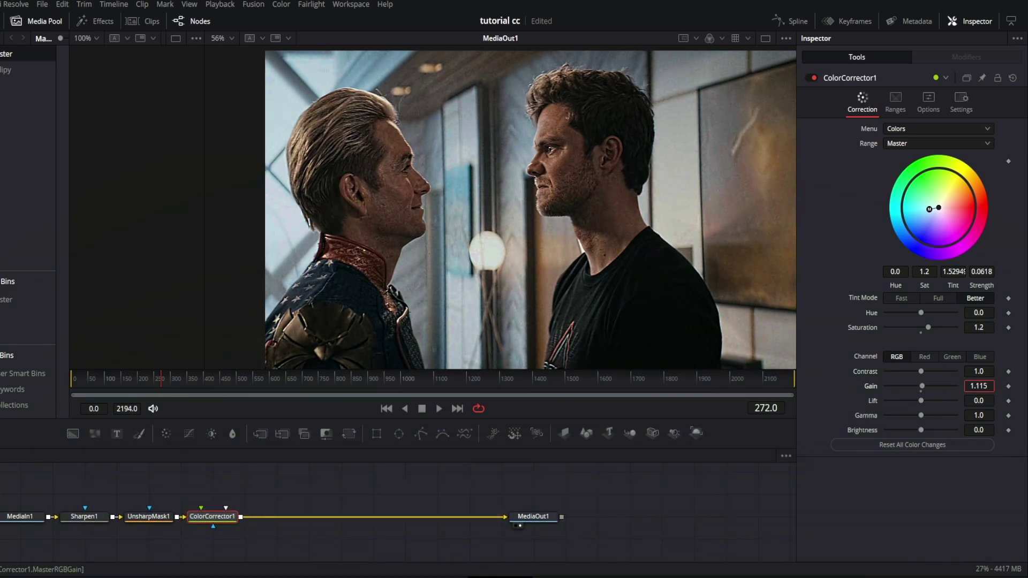
key("Return")
scroll(977, 386, "up", 7)
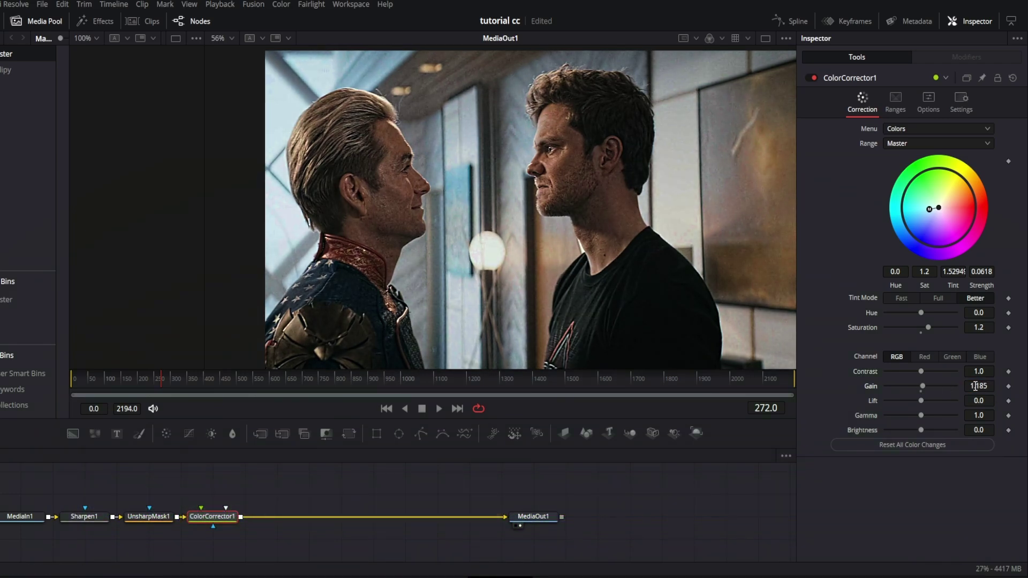
double_click(972, 386)
type("0.997")
type("1.115")
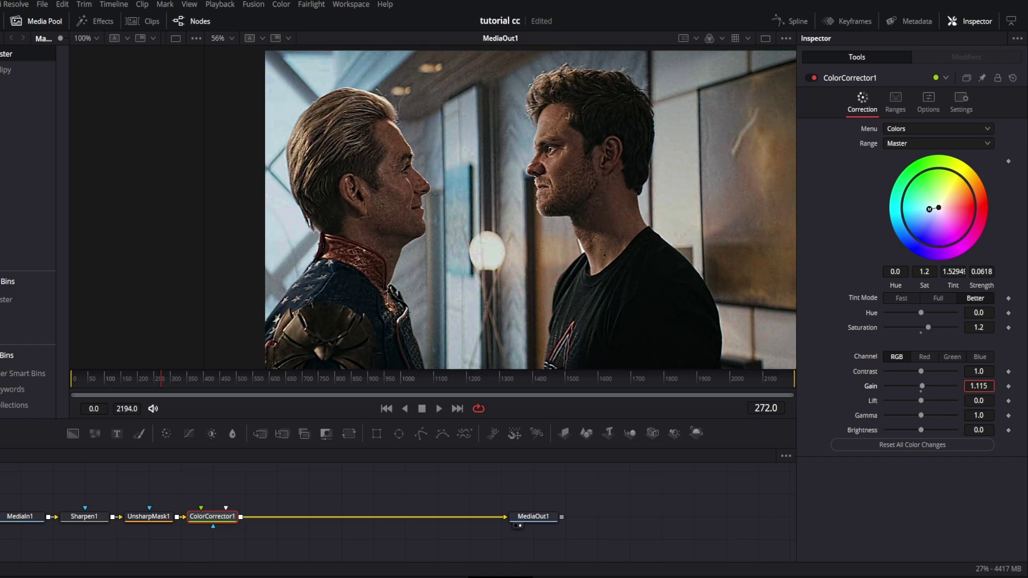
key("BackSpace")
key("Tab")
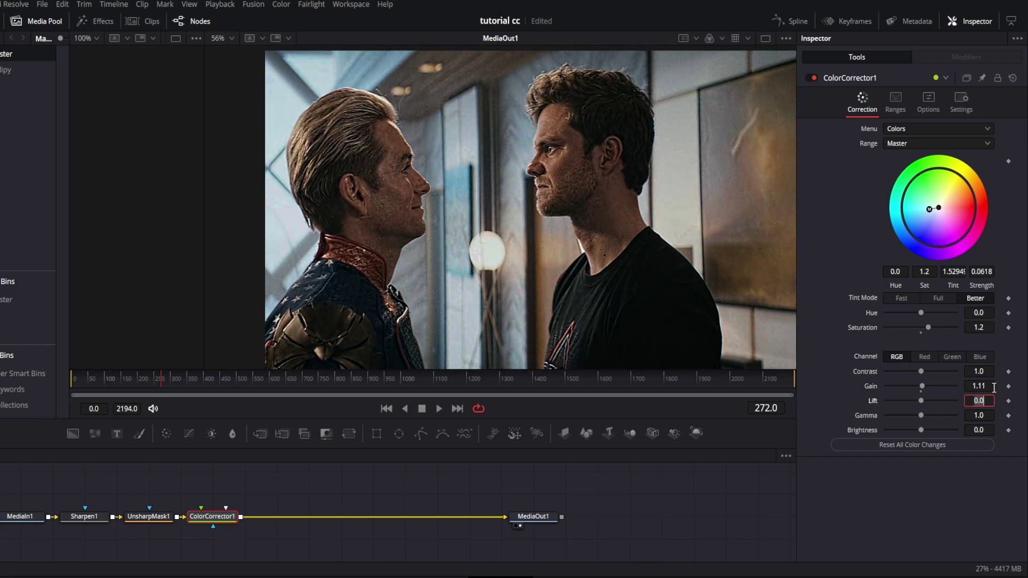
left_click(991, 386)
key("Return")
Try lift values of 0.055 and 0.095, then reset lift to 0 and contrast to 1.0.
left_click(974, 401)
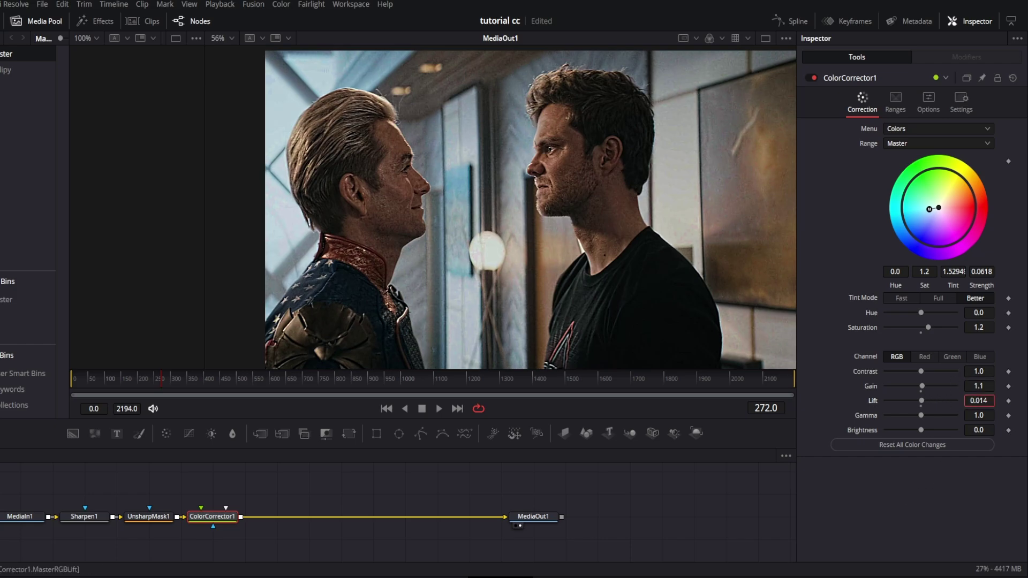
type("0.055")
key("Return")
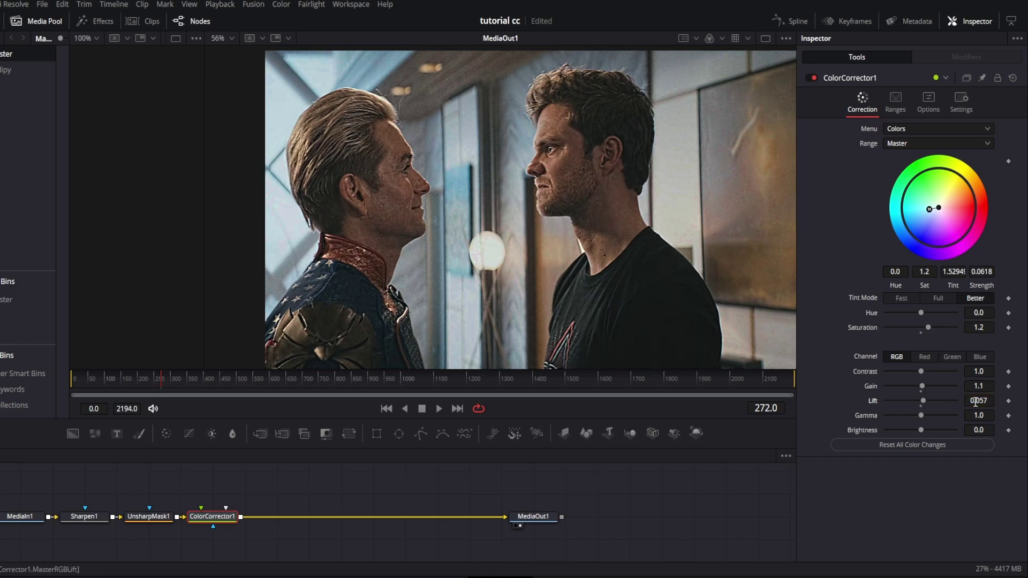
left_click(943, 368)
left_click(978, 400)
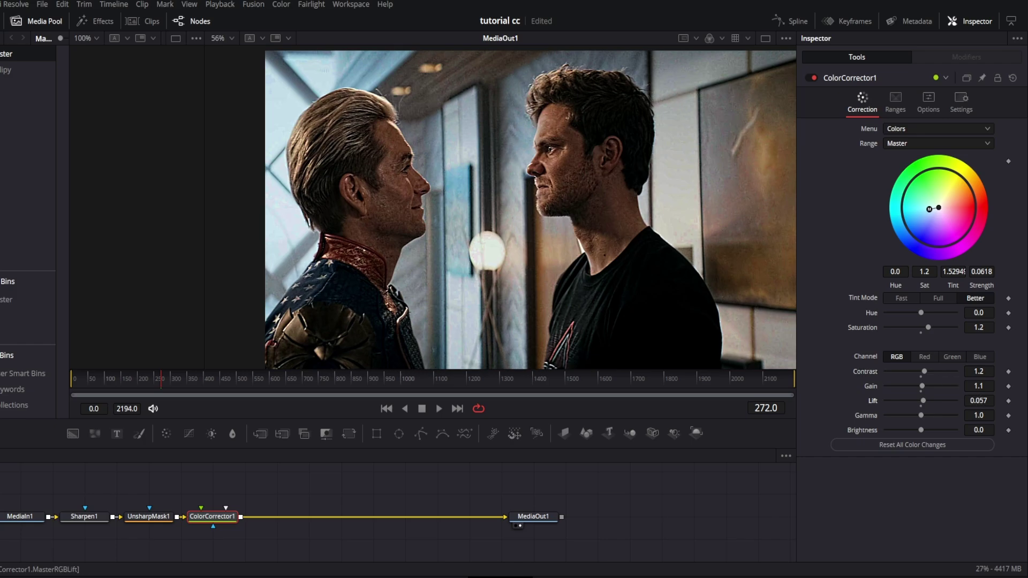
type("0.095")
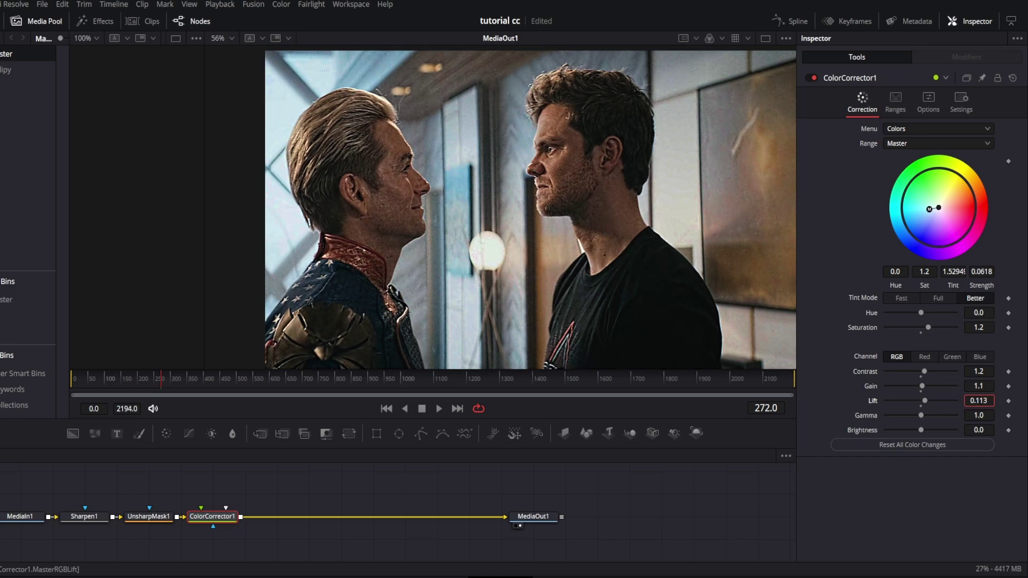
key("Return")
double_click(870, 369)
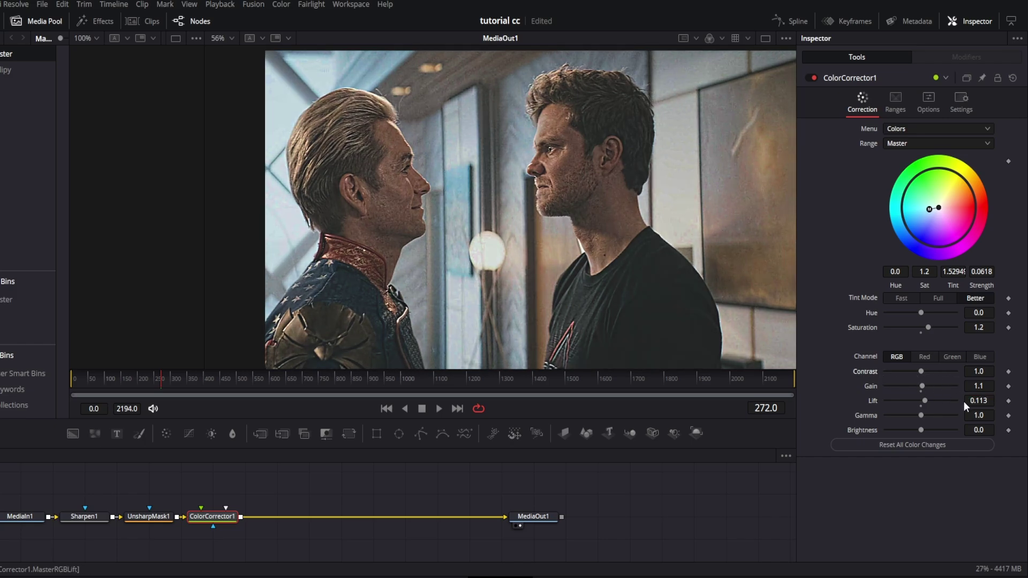
double_click(919, 405)
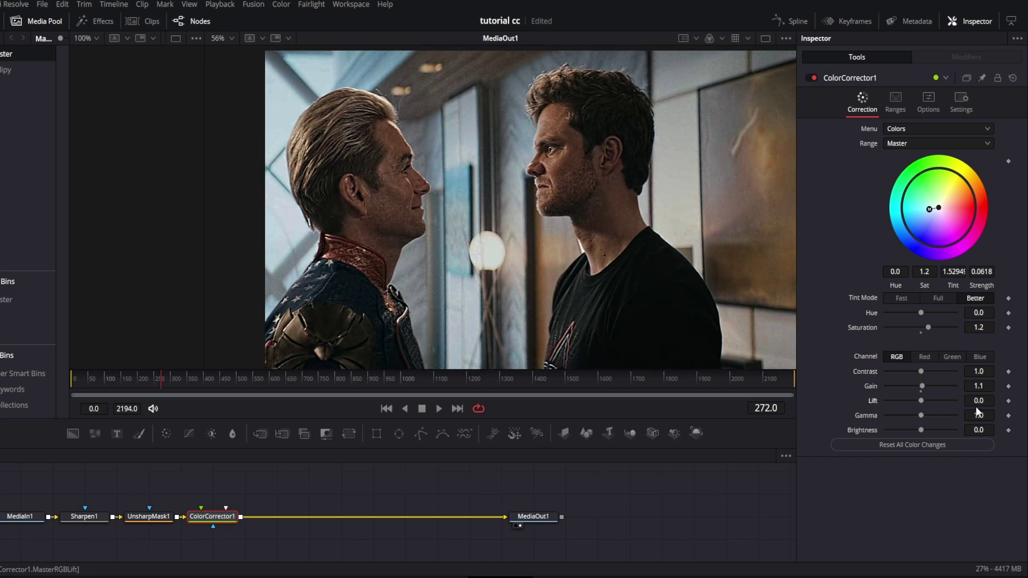
Set Gamma to 1.07, Brightness to 0.03 and Contrast to 1.05.
left_click(979, 415)
type("1.032")
key("Return")
left_click(975, 430)
type("0.038")
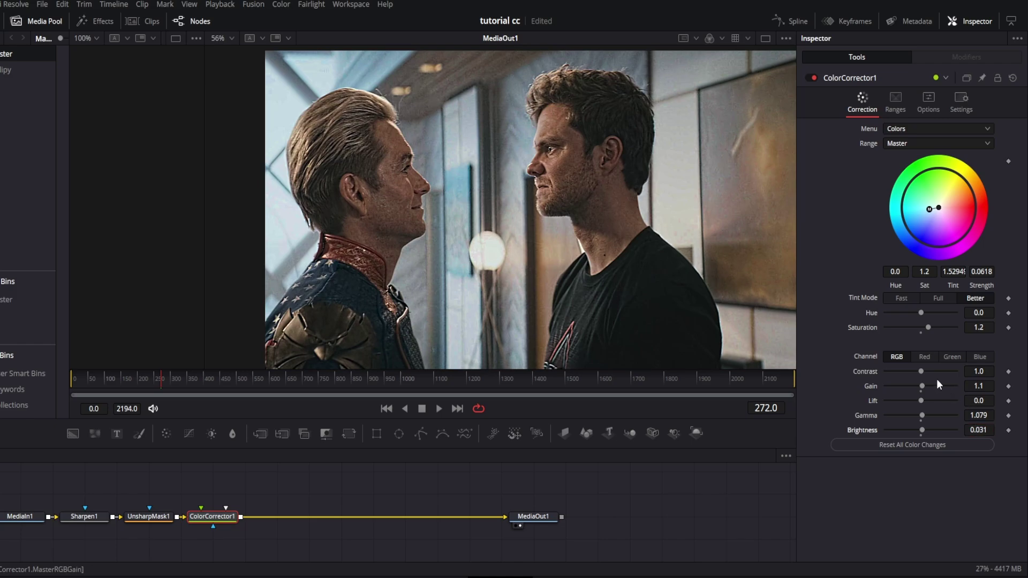
left_click_drag(934, 371, 937, 371)
left_click(988, 374)
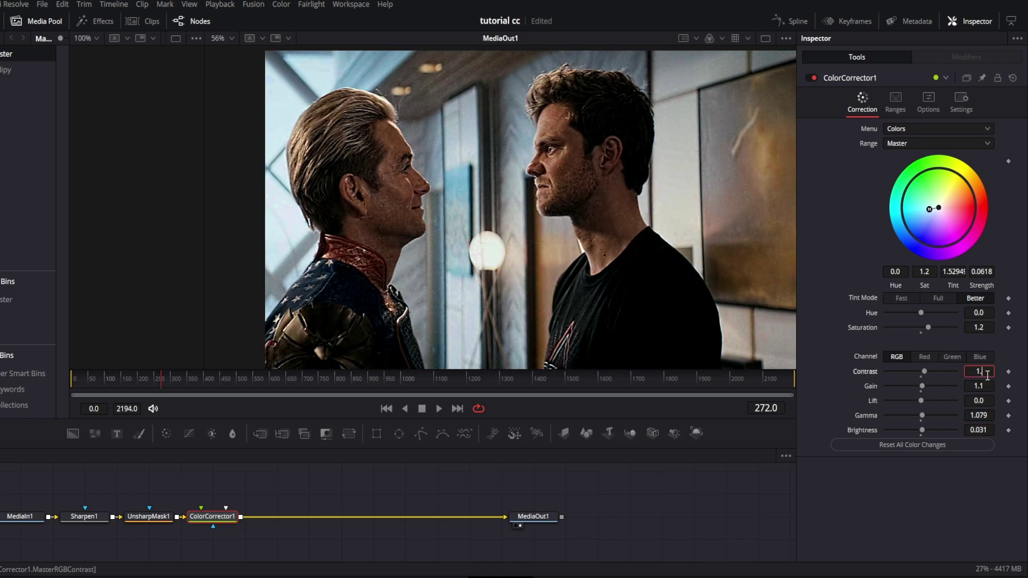
type("05")
key("Tab")
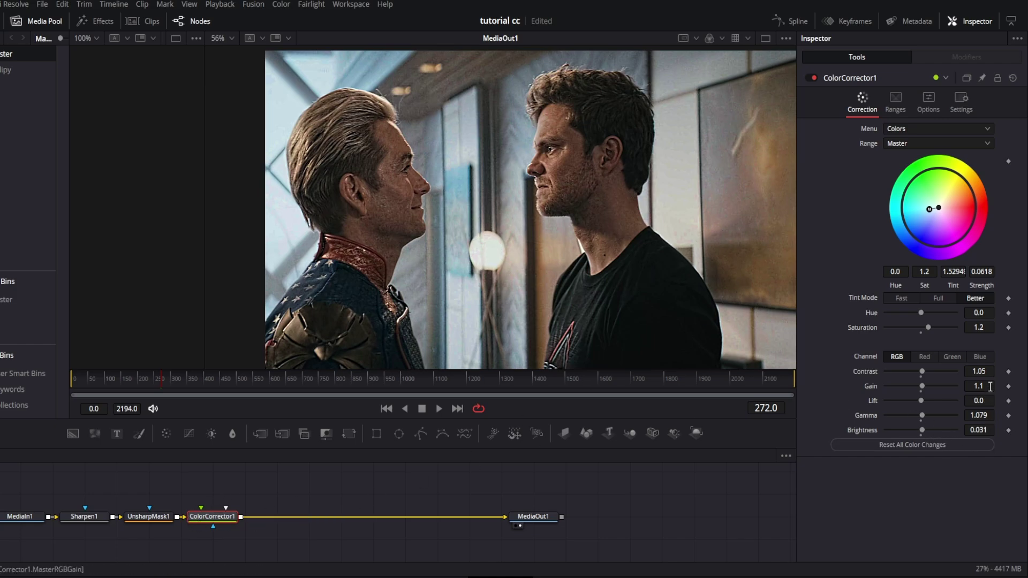
left_click(988, 416)
key("Tab")
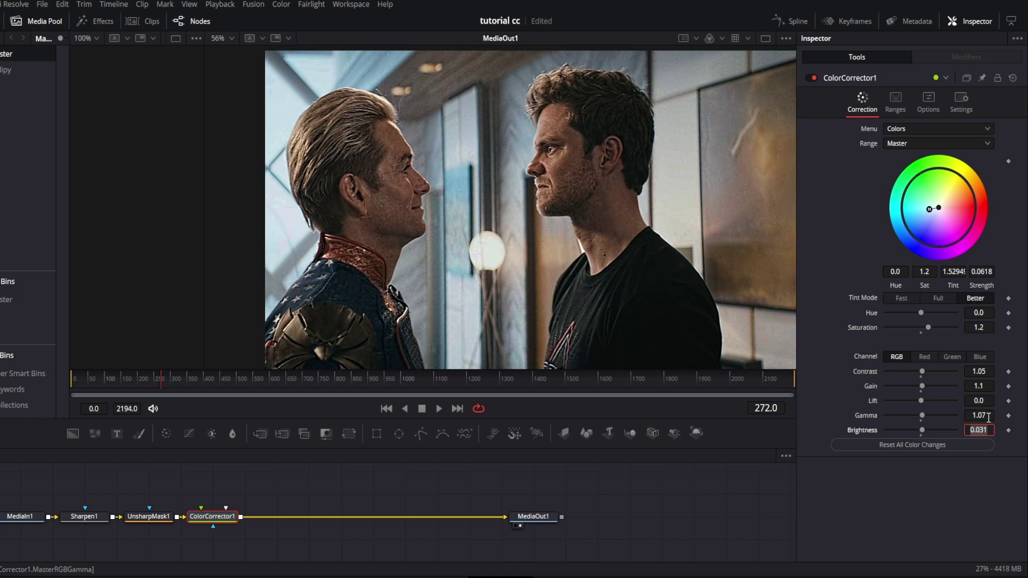
left_click(990, 432)
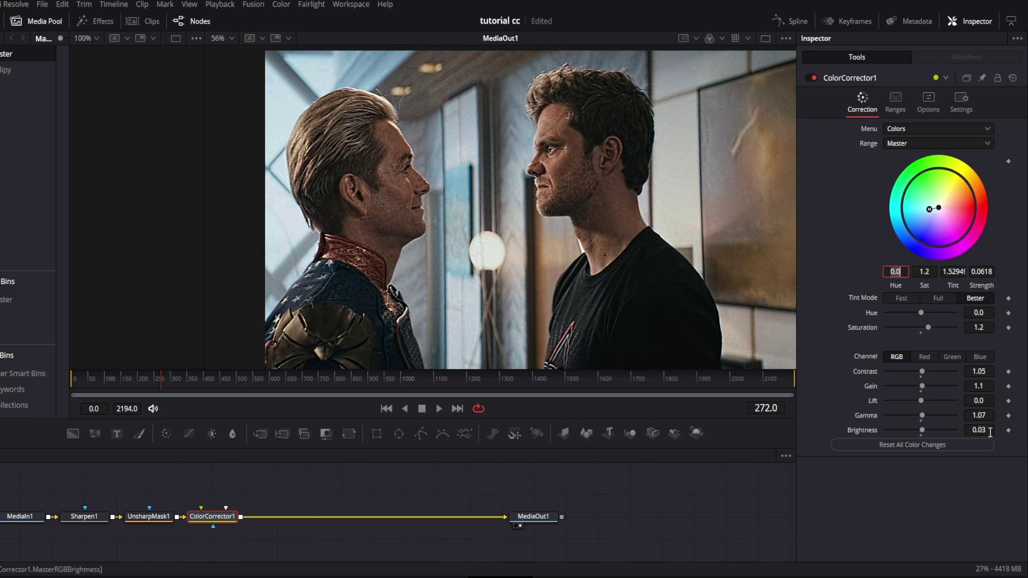
Toggle ColorCorrector1 off and on to compare graded and ungraded image.
left_click(810, 77)
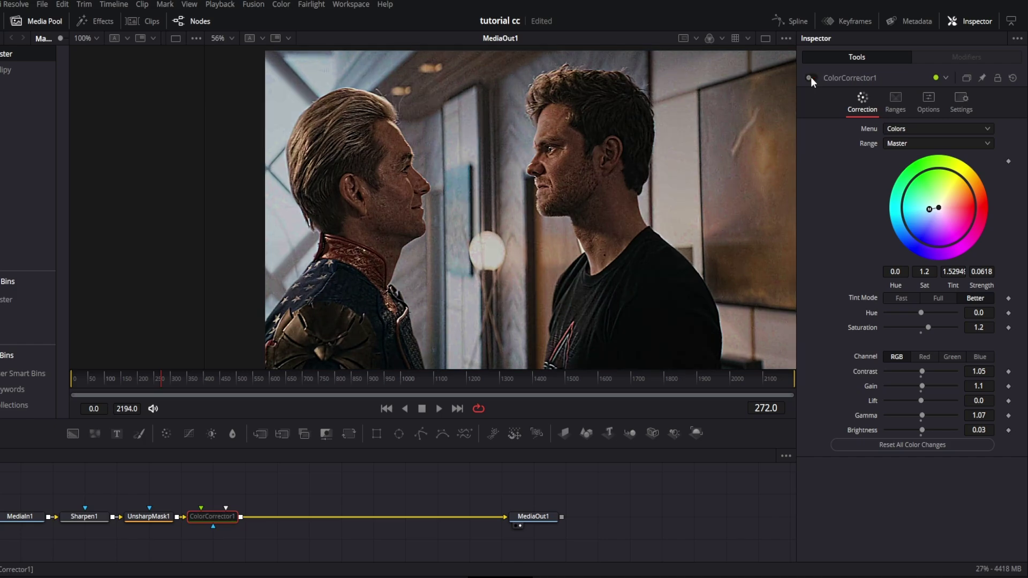
left_click(810, 78)
left_click(811, 77)
left_click(810, 77)
left_click(811, 78)
left_click(811, 78)
left_click(811, 79)
left_click(811, 78)
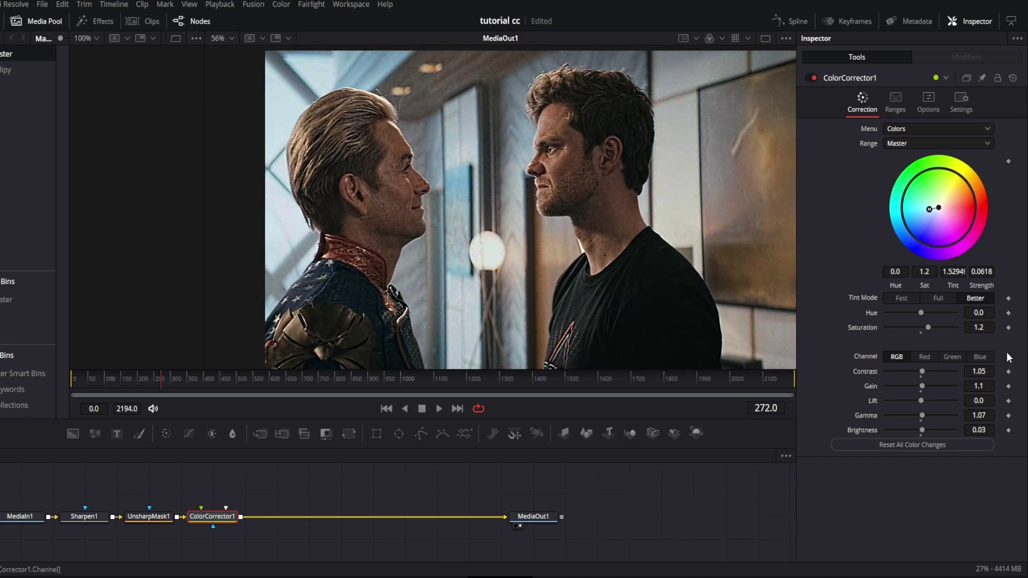
Raise saturation to 1.25 and compare the result with the correction toggled.
left_click(978, 327)
type("1.25")
key("Return")
left_click(809, 77)
left_click(809, 77)
left_click(809, 78)
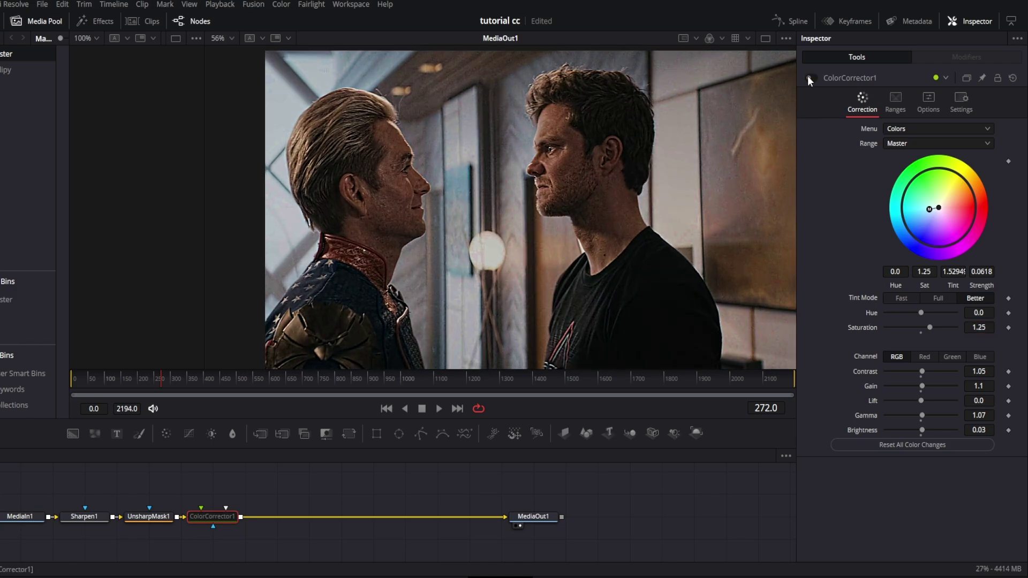
left_click(809, 78)
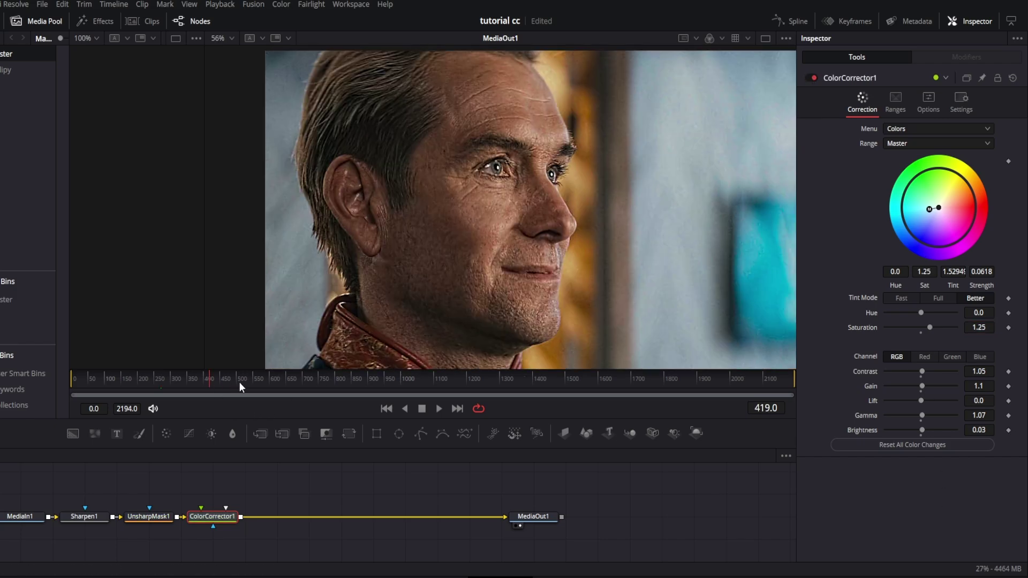
left_click(811, 78)
left_click(810, 78)
Jump to later shots around frame 1454 and compare with the correction off and on.
left_click(459, 381)
left_click(489, 378)
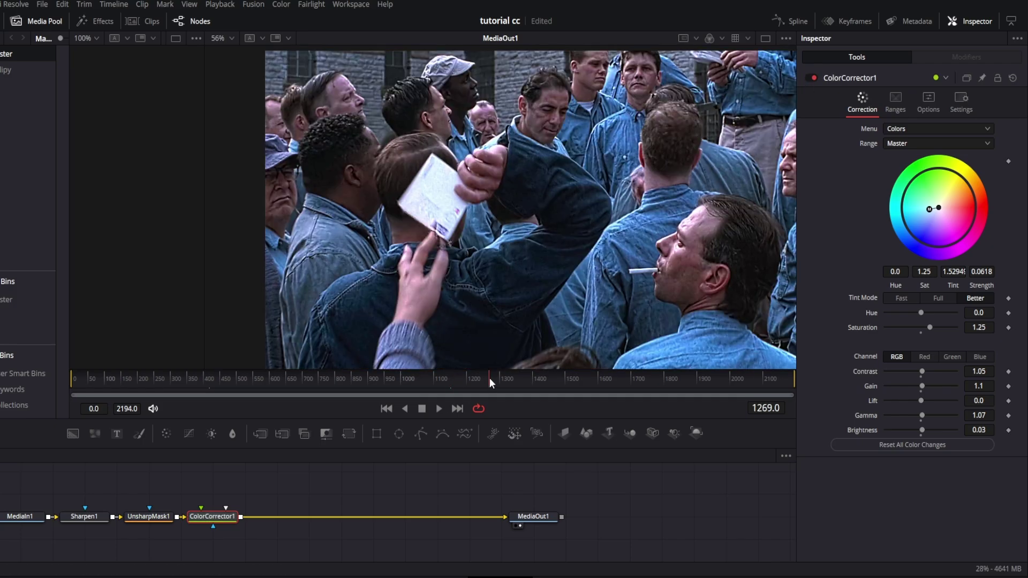
left_click(537, 379)
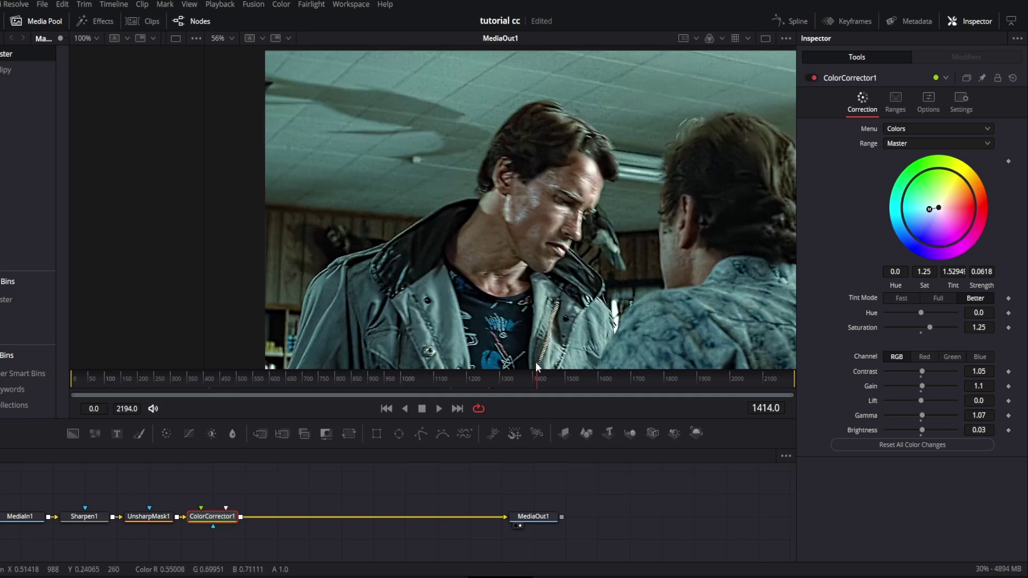
left_click(547, 380)
left_click(550, 381)
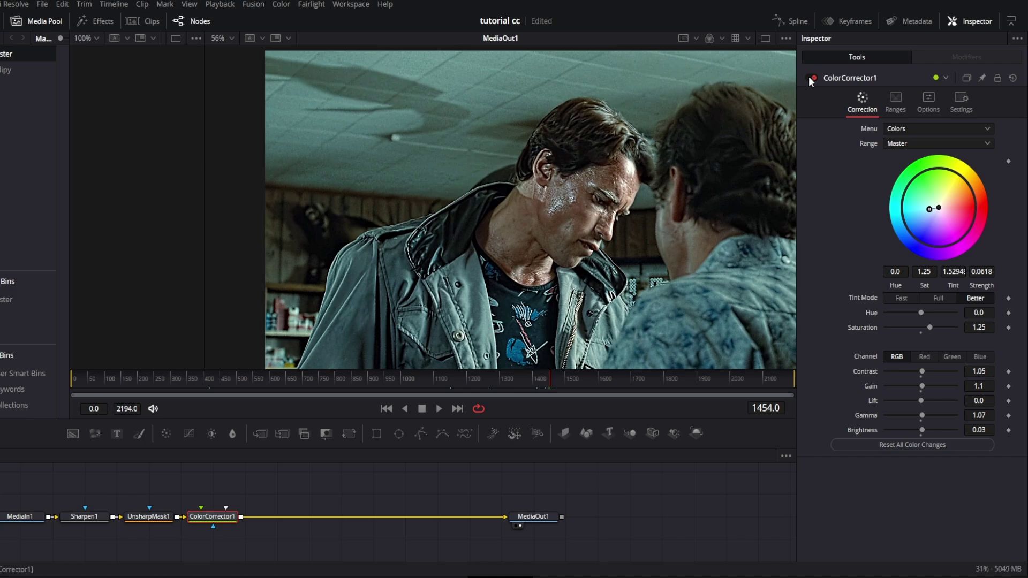
left_click(809, 77)
left_click(809, 78)
left_click(809, 77)
left_click(809, 77)
Set Gamma to 1.05 and Brightness to 0.02.
left_click(987, 415)
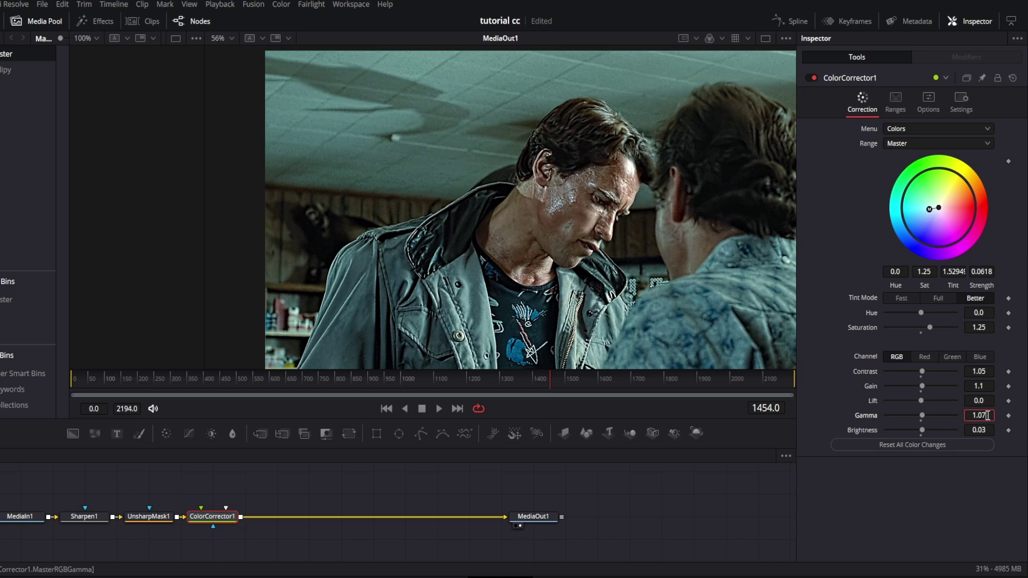
type("1.05")
key("Tab")
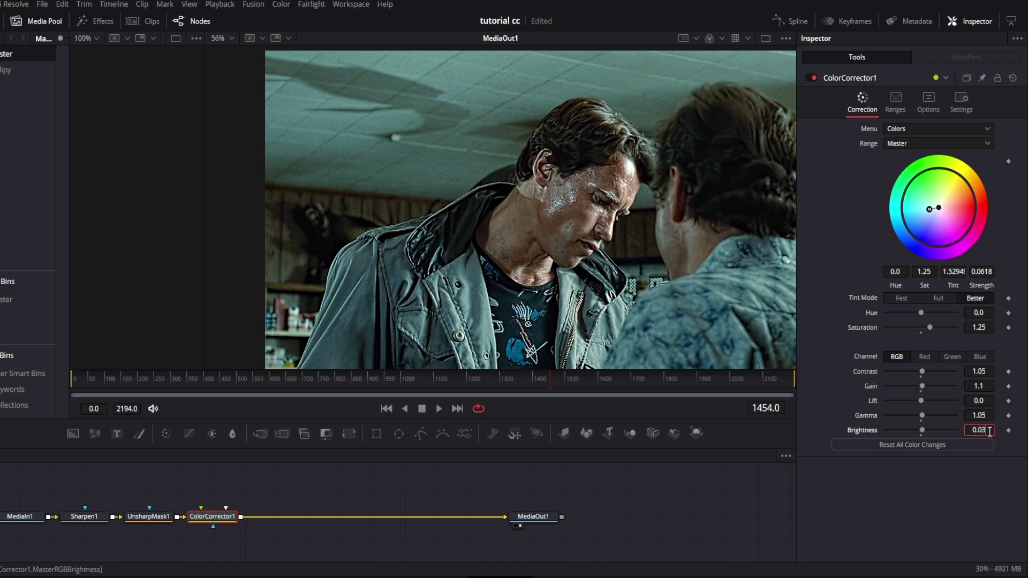
type("0.02")
key("Tab")
left_click(953, 464)
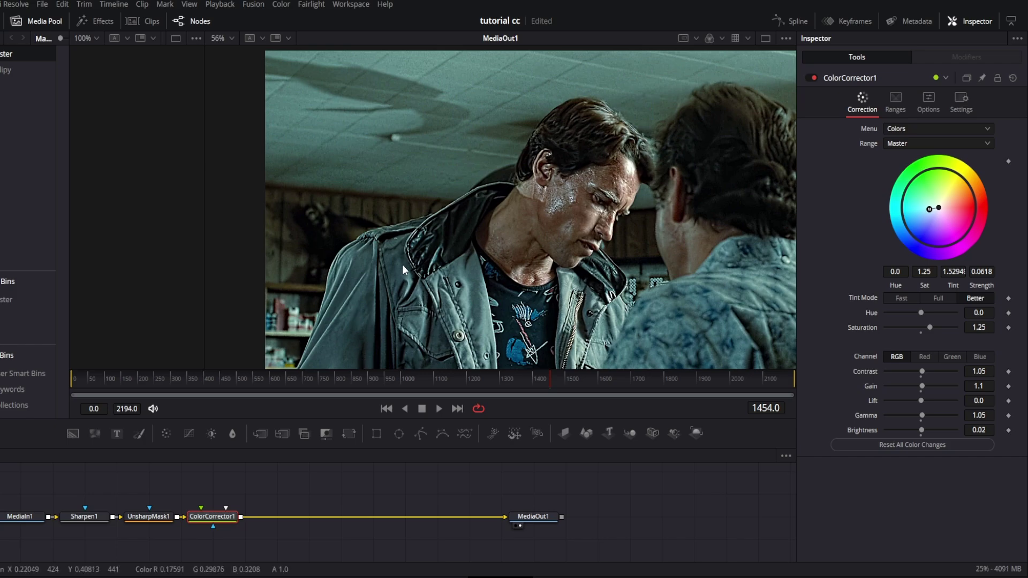
Move to another shot and pan the fitted frame to inspect the gloved hand.
left_click_drag(599, 379, 670, 380)
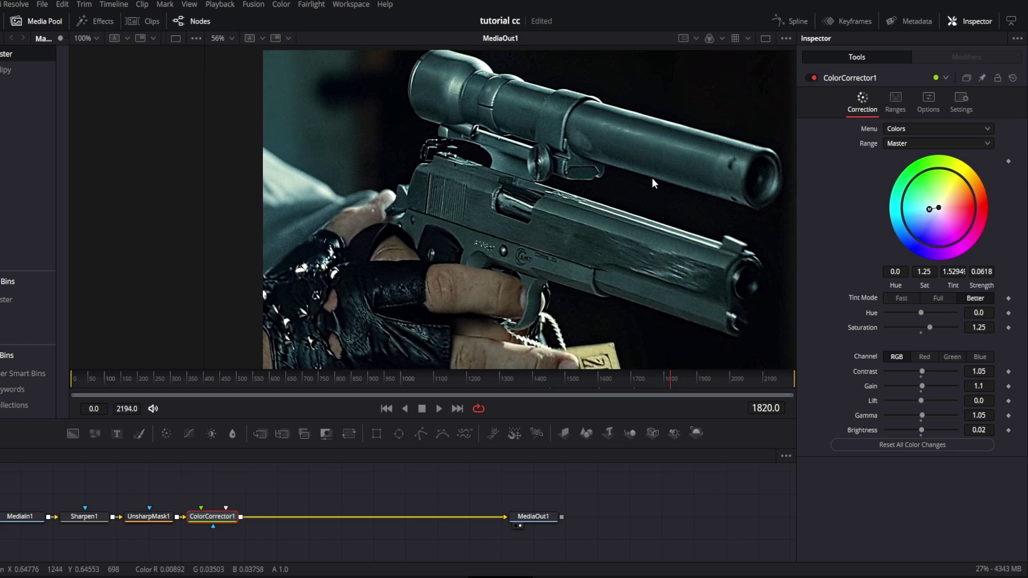
key("ctrl+f")
left_click_drag(284, 316, 394, 310)
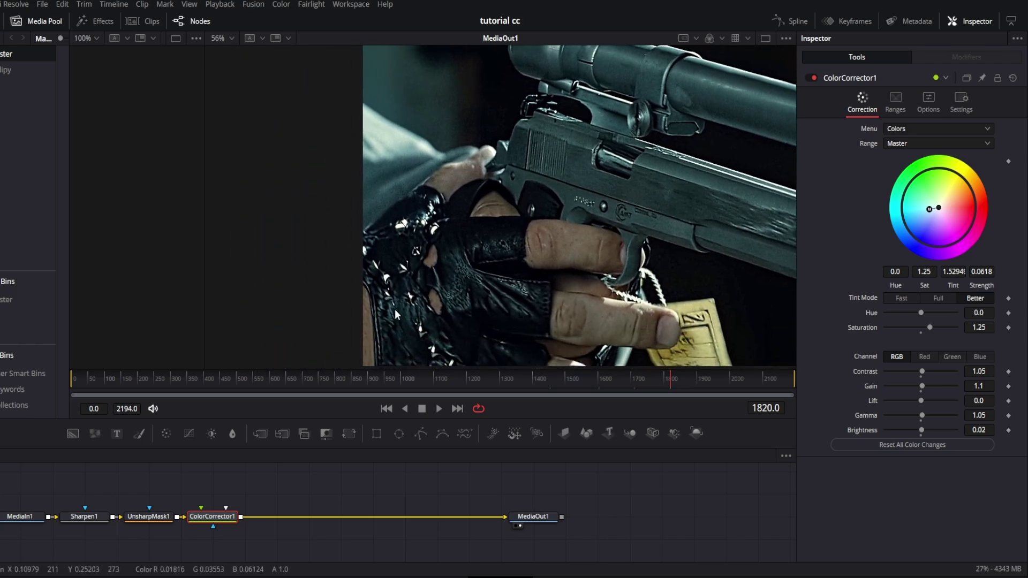
left_click_drag(566, 298, 397, 198)
left_click_drag(467, 185, 355, 233)
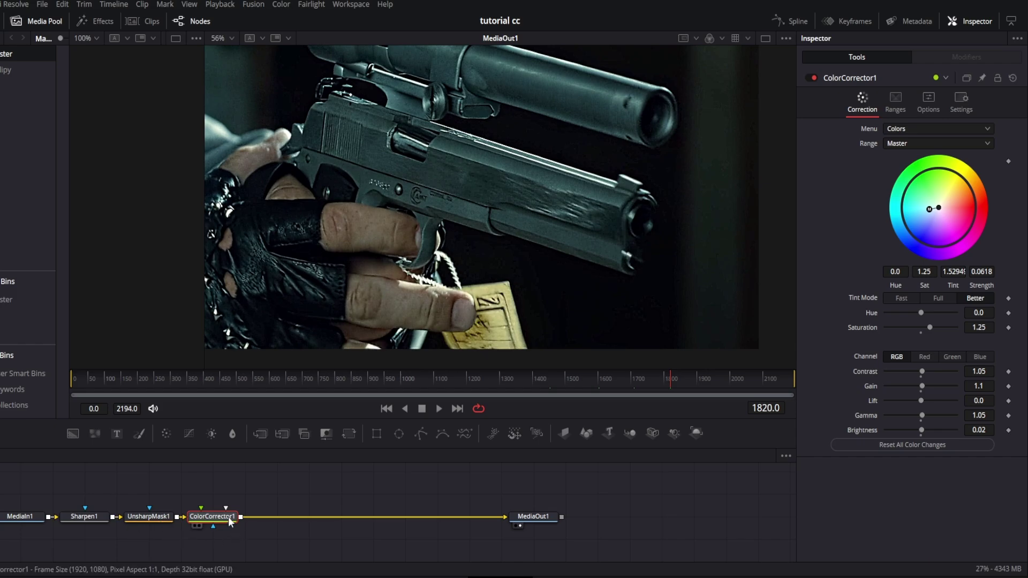
Toggle the colour correction to compare, then bring up the Select Tool search.
mouse_move(219, 517)
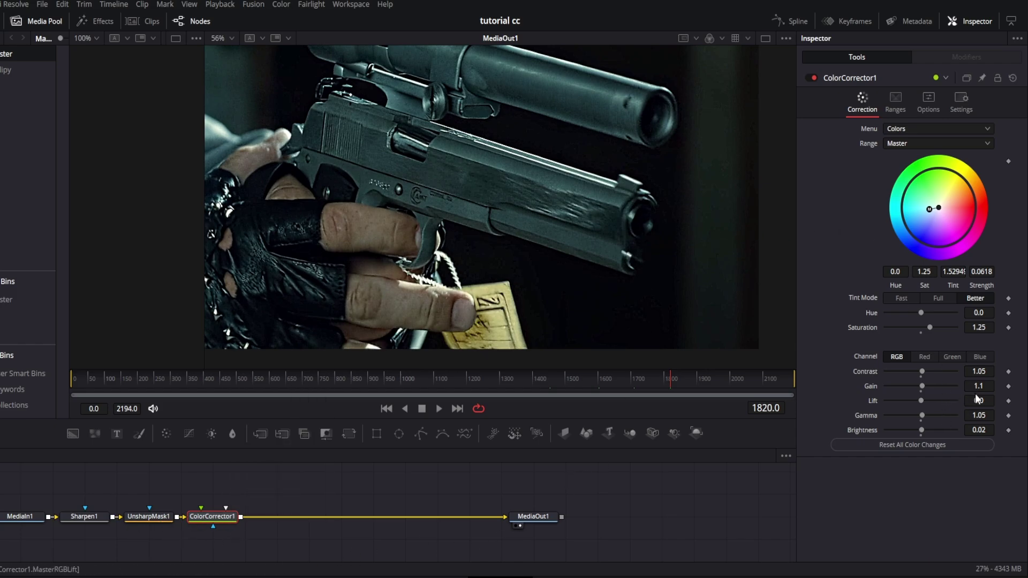
left_click(811, 79)
left_click(810, 78)
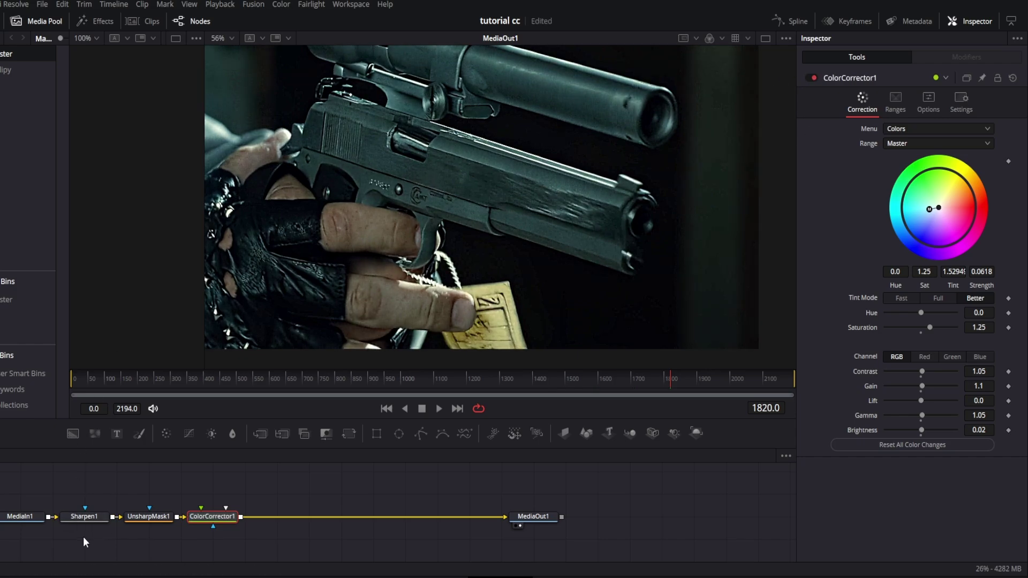
key("shift+space")
Add a Vignette node after ColorCorrector1 with softness 1.0, compare it, and save the project.
type("vigne")
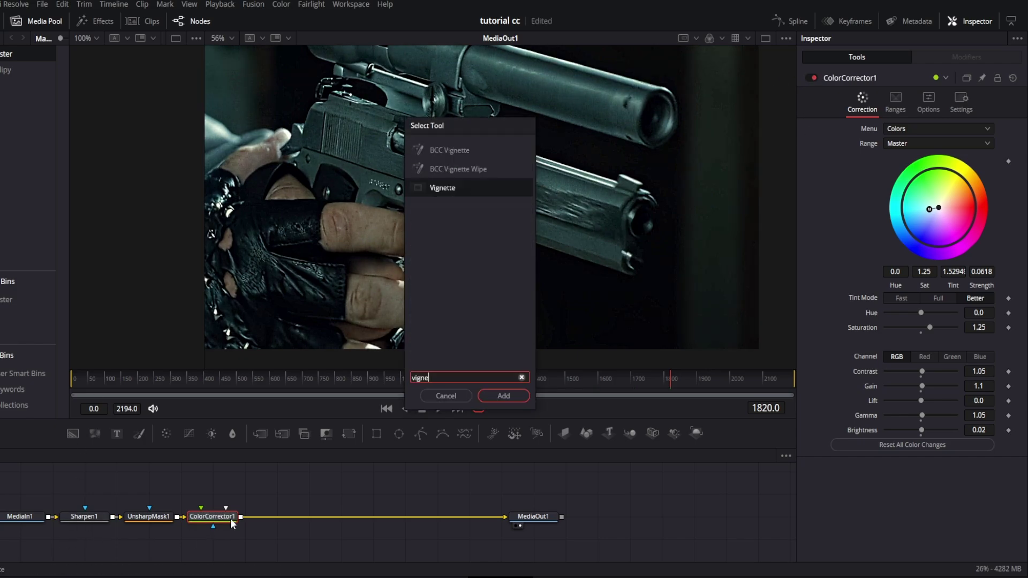
key("Return")
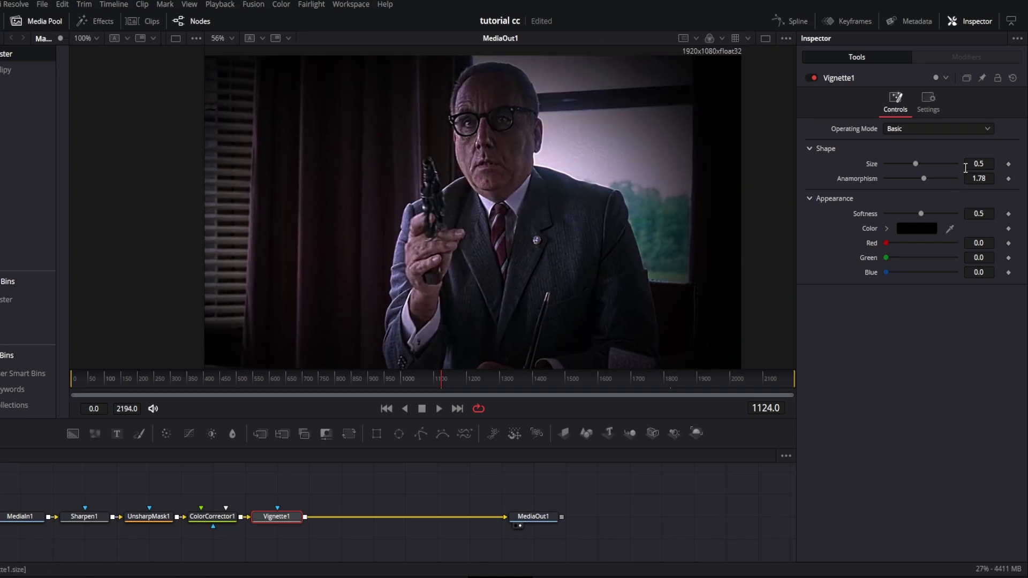
left_click_drag(920, 213, 956, 214)
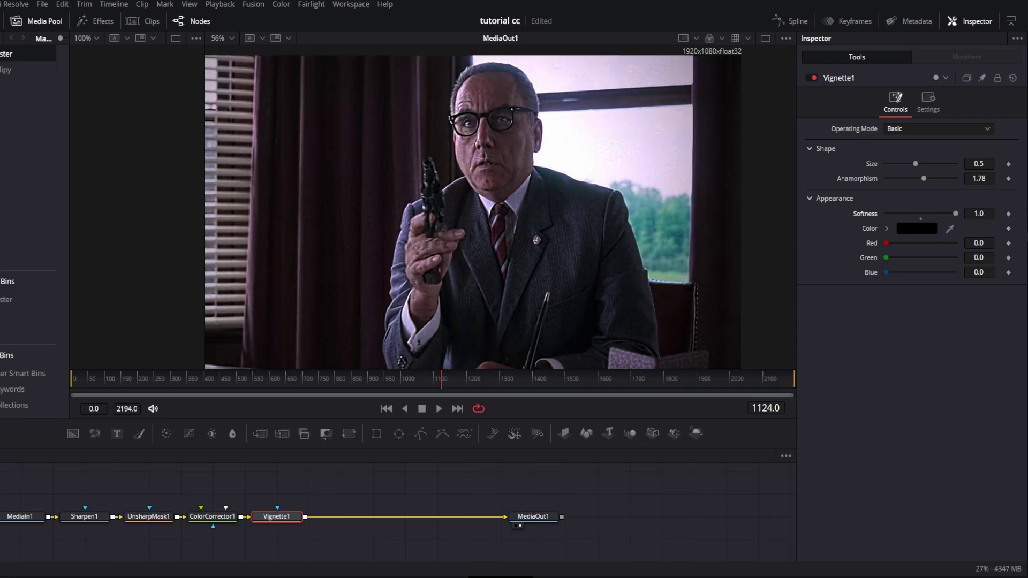
left_click(812, 78)
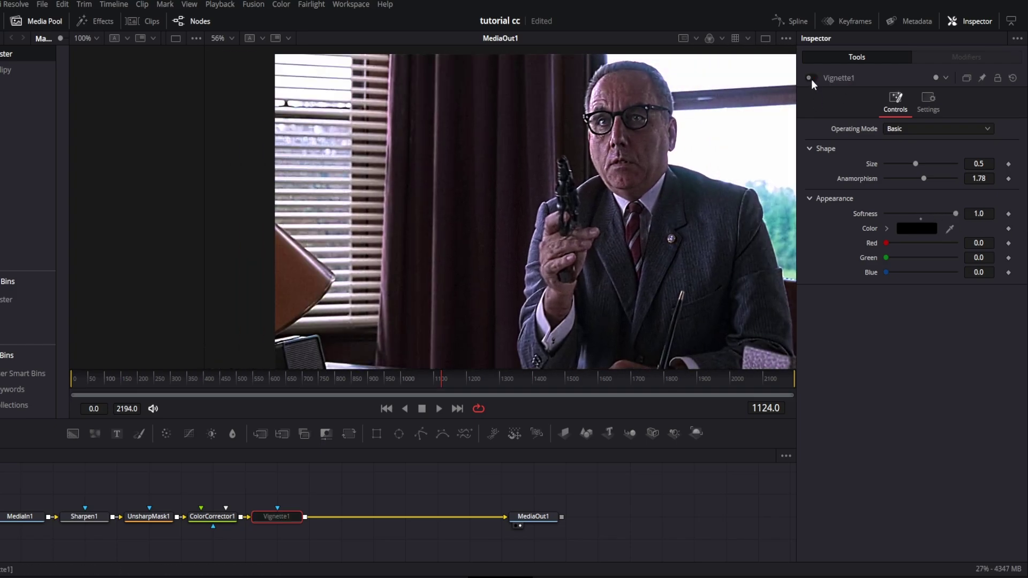
left_click(812, 78)
key("ctrl+s")
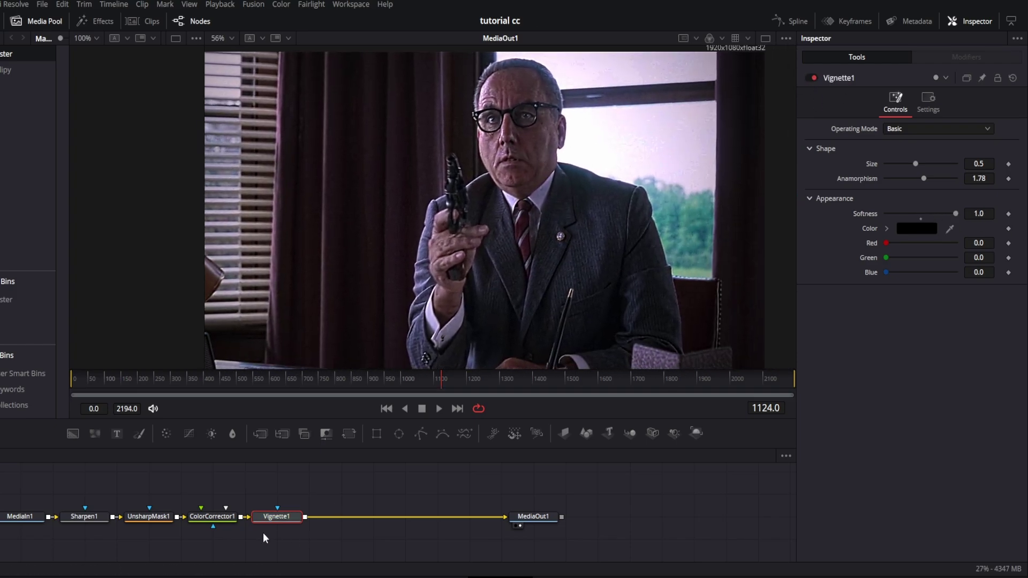
Add a Glow node after Vignette1 with glow size 0.0, glow 0.4 and blend 0.2.
key("shift+space")
type("vigne")
key("BackSpace")
key("BackSpace")
key("BackSpace")
type("glow")
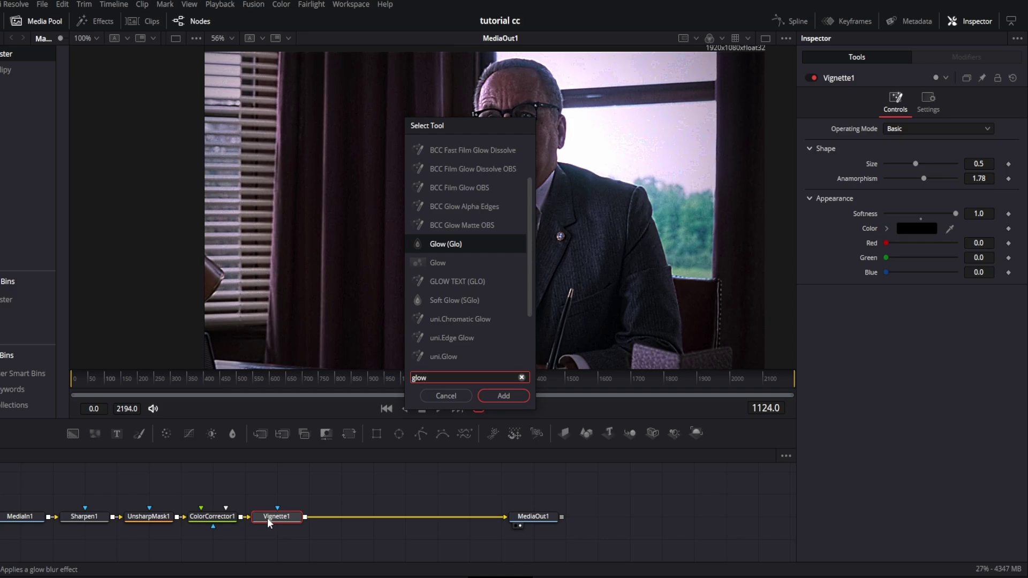
key("Return")
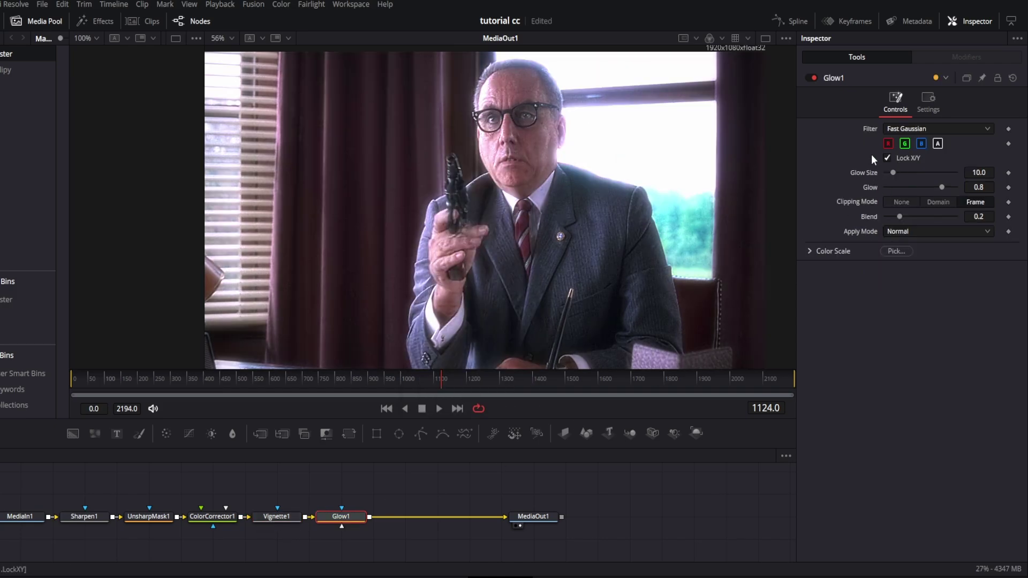
left_click_drag(893, 173, 811, 170)
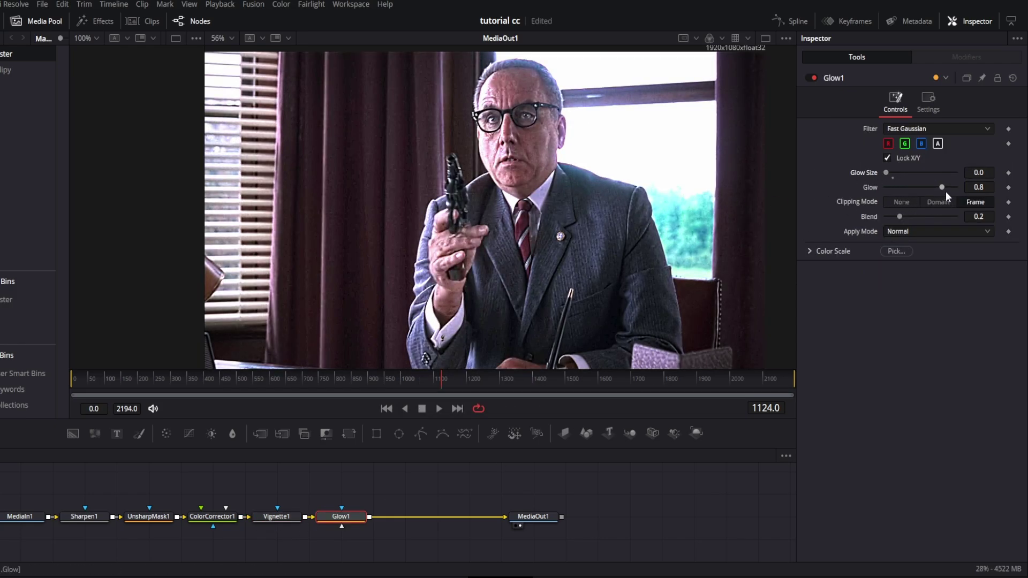
left_click(988, 187)
key("Tab")
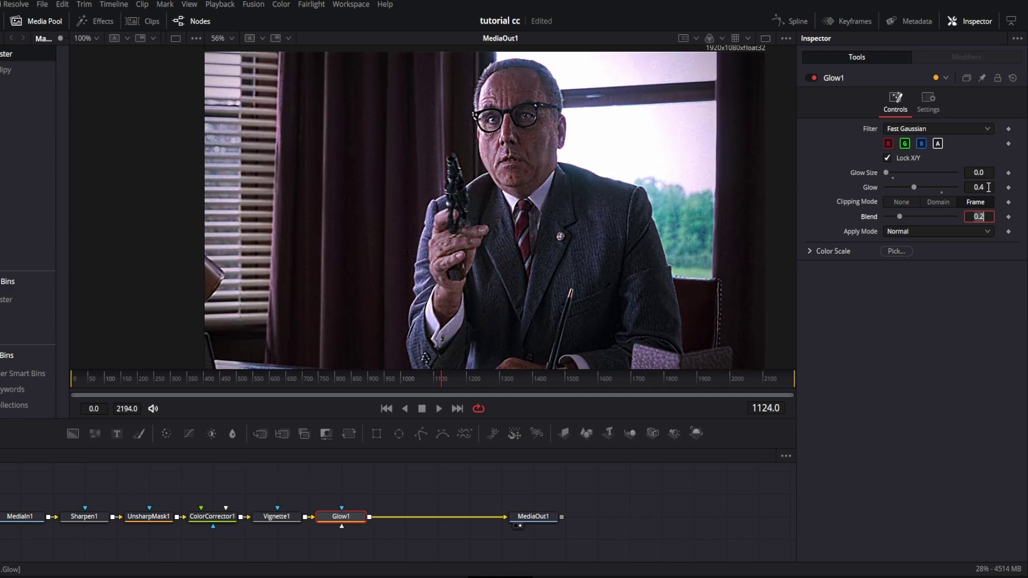
key("Return")
left_click(97, 517)
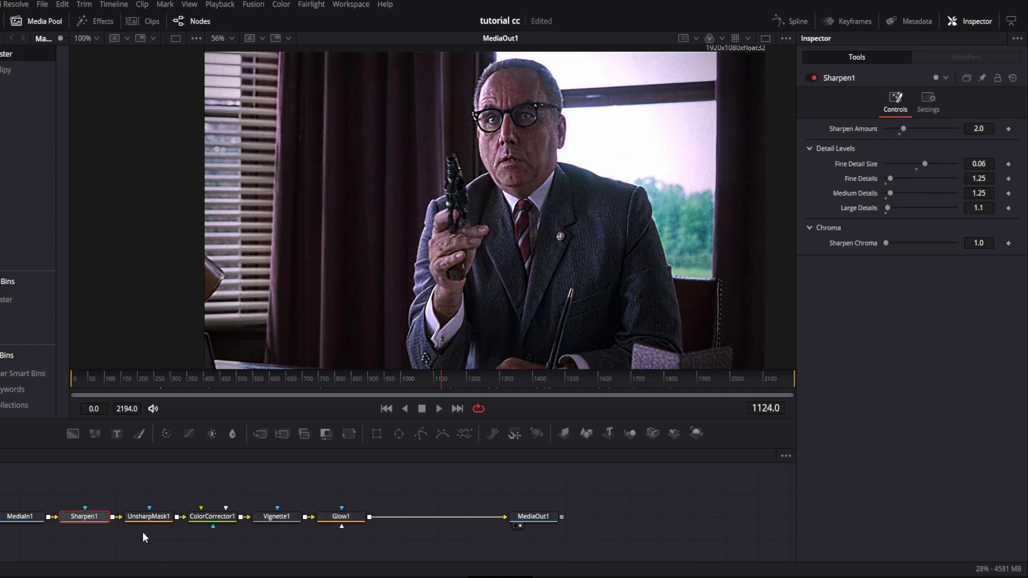
Look through the UnsharpMask1, Sharpen1 and ColorCorrector1 settings and the playback resolution options.
left_click(147, 516)
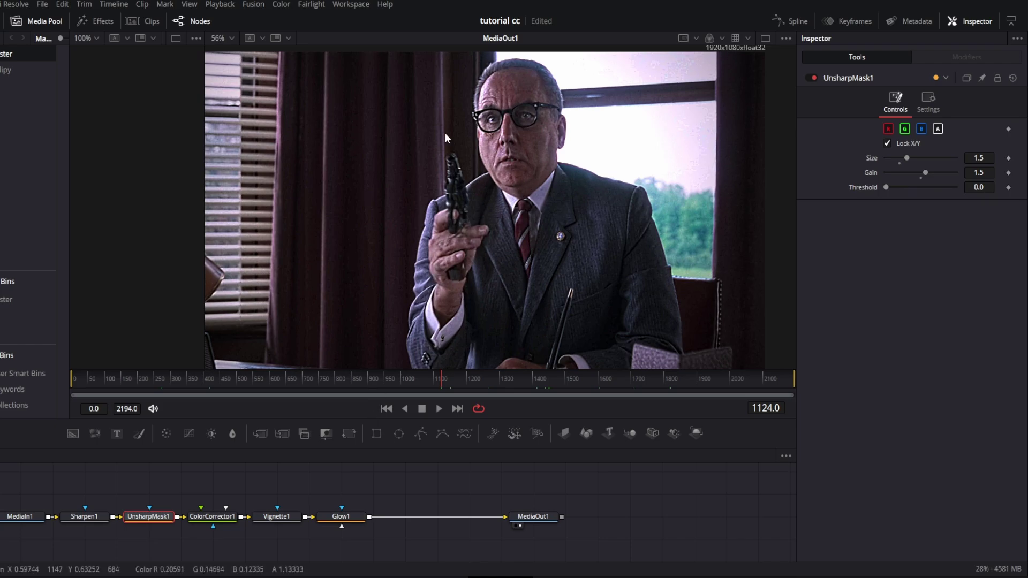
left_click(210, 5)
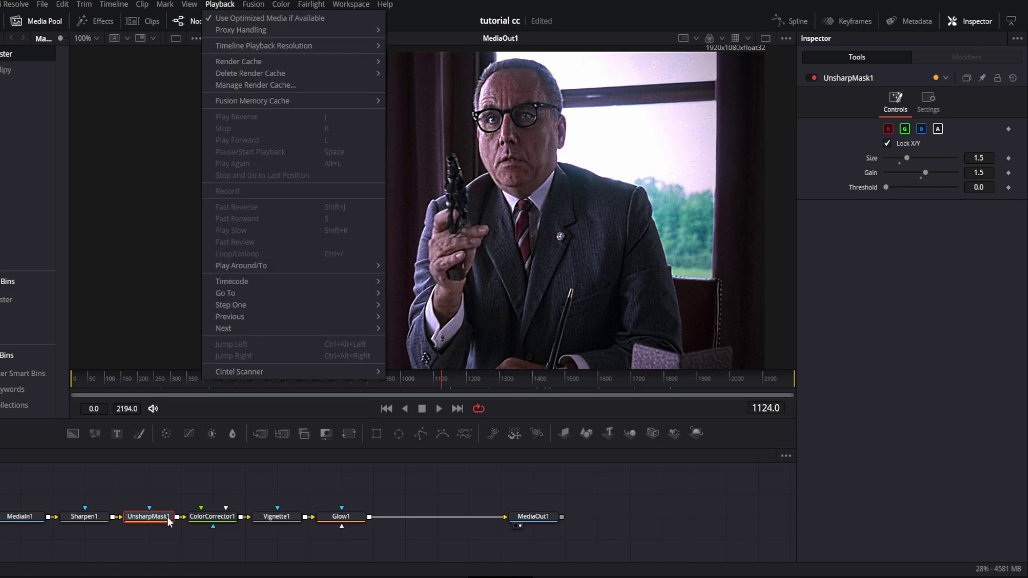
left_click(212, 516)
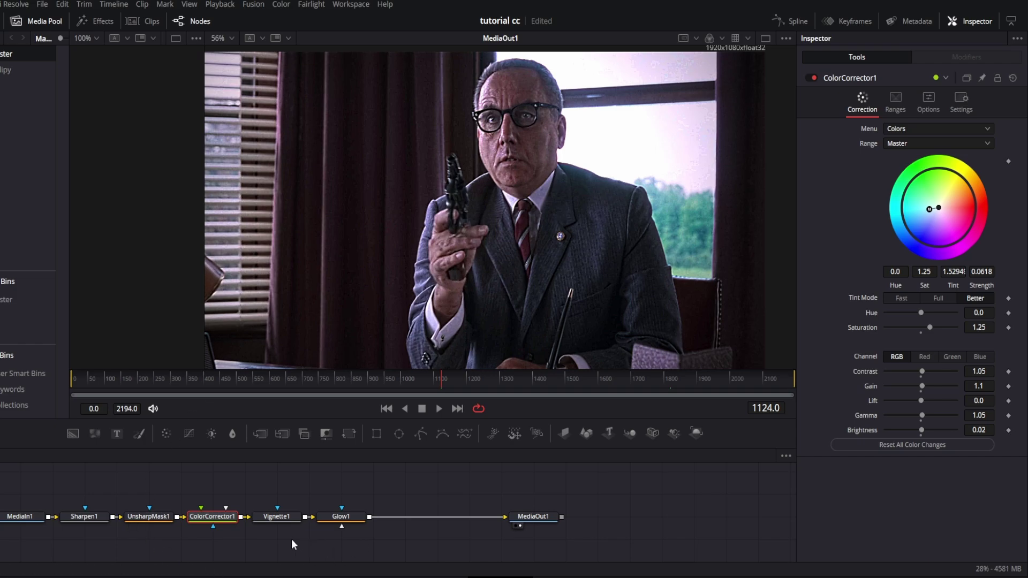
left_click(84, 516)
left_click(211, 521)
Set ColorCorrector1 saturation to 1.5 and pull the tint toward neutral, strength 0.0543.
left_click_drag(930, 327, 940, 335)
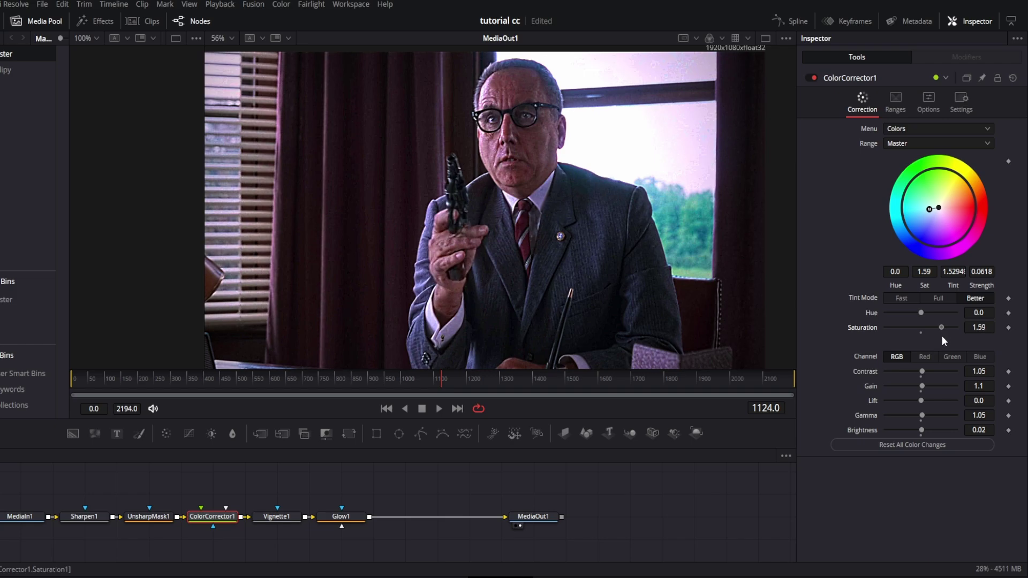
left_click_drag(928, 209, 932, 204)
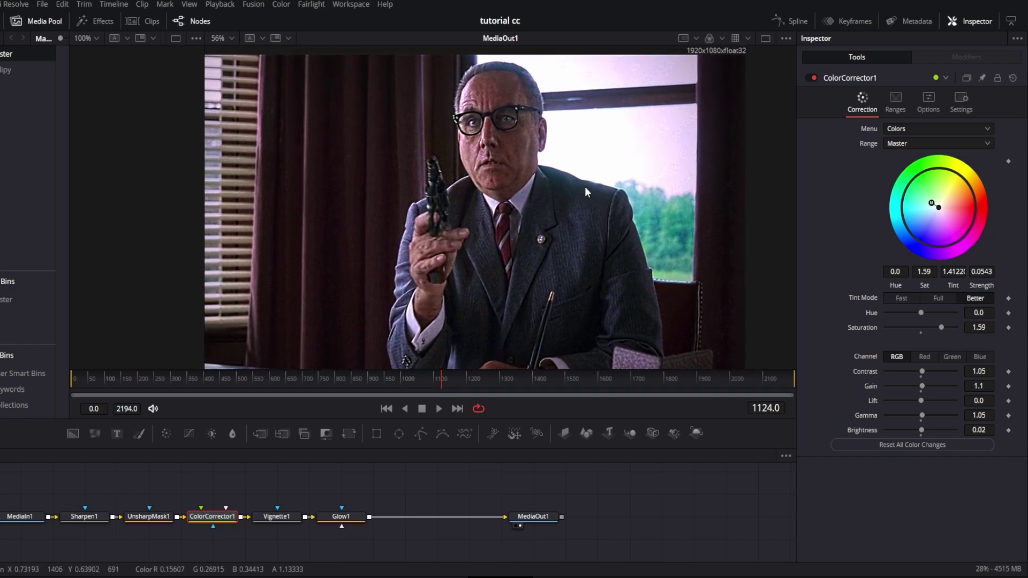
left_click(988, 328)
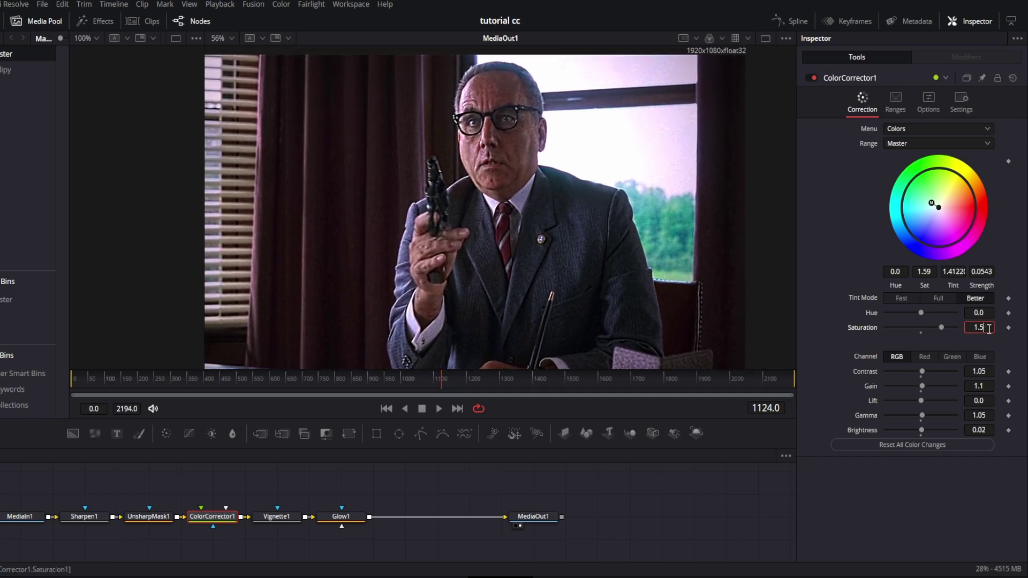
key("Return")
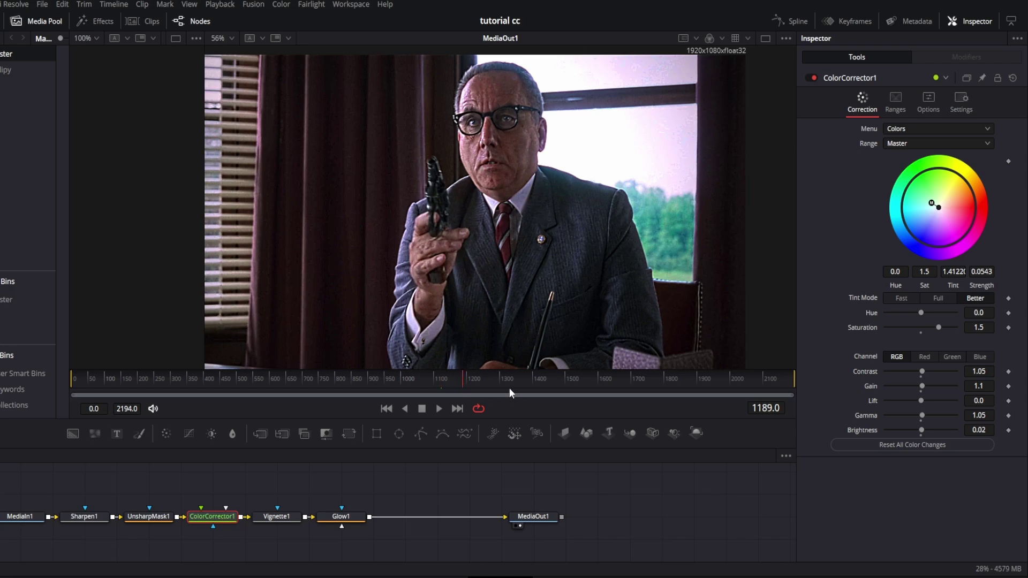
Shift the colour correction tint to about 1.4855 at strength 0.0284 on a later shot.
left_click_drag(509, 388, 526, 383)
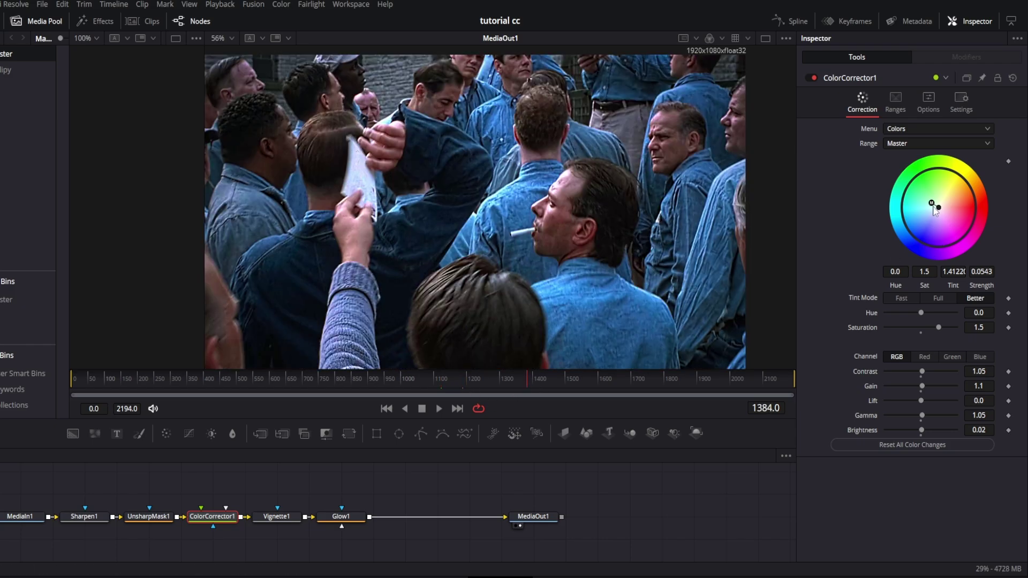
left_click_drag(934, 210, 934, 210)
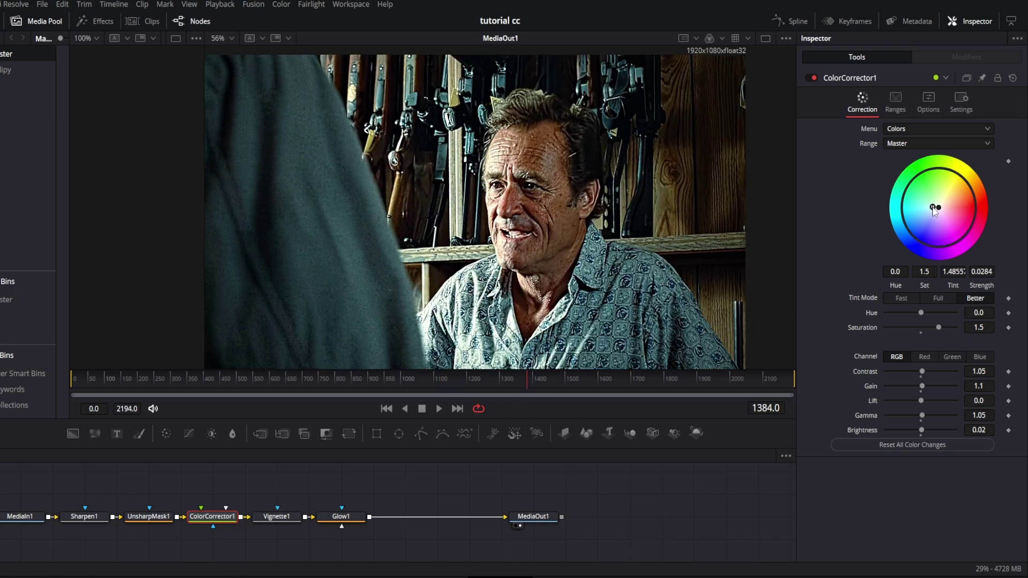
left_click(567, 383)
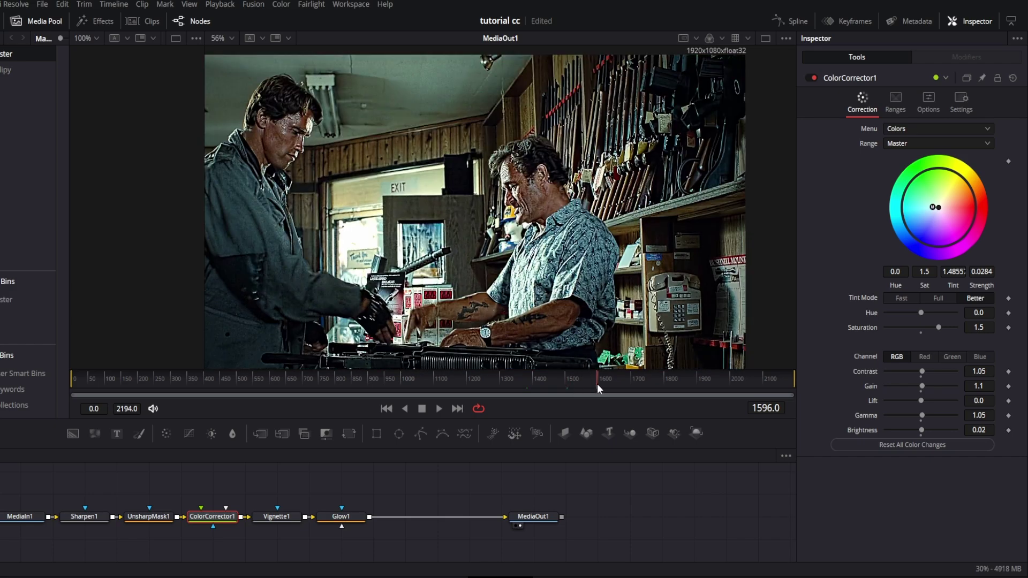
Step through the later shots up to frame 1979 to review the grade.
left_click(617, 384)
left_click(644, 382)
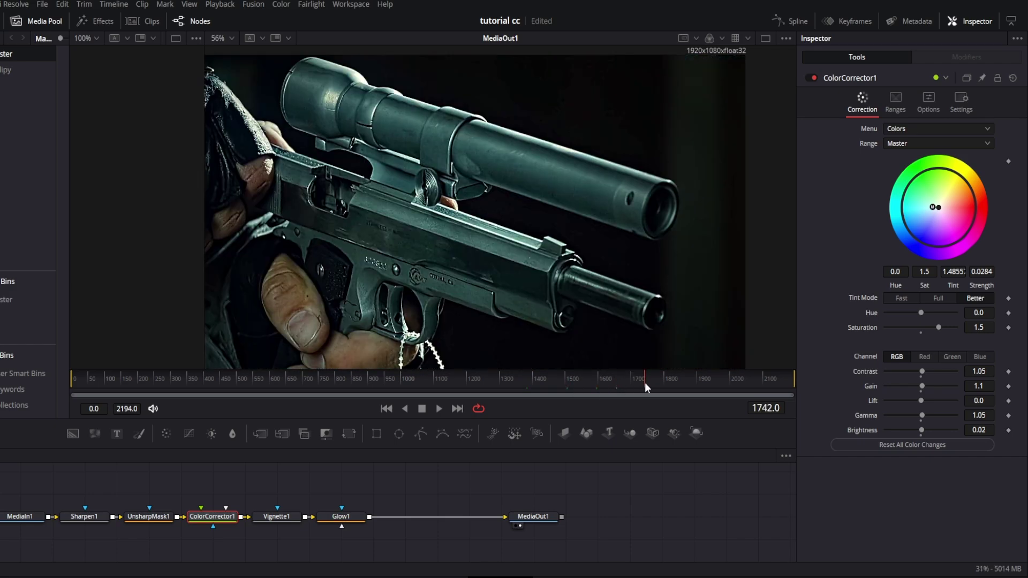
left_click(666, 385)
left_click(680, 386)
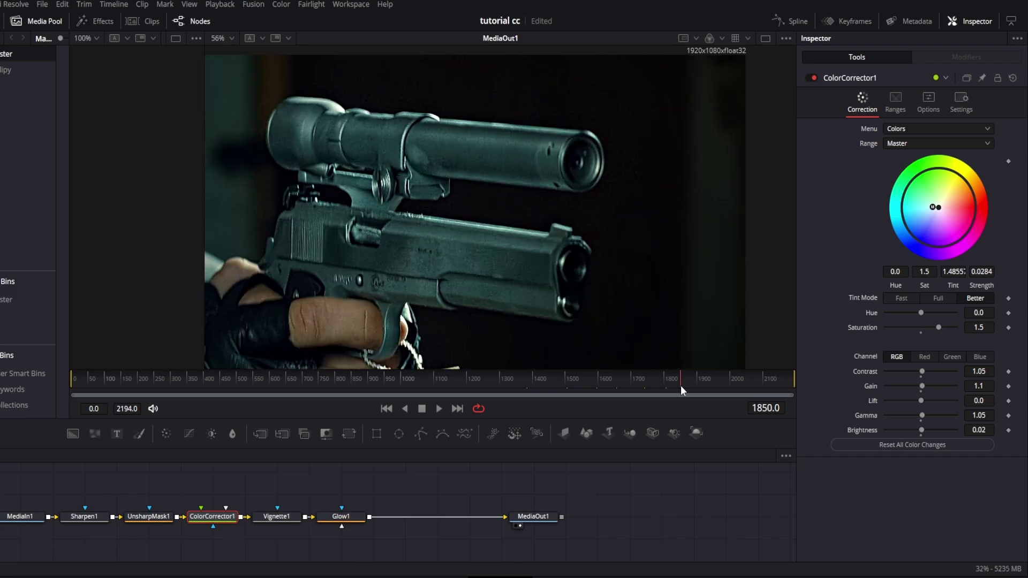
left_click(698, 386)
left_click(711, 384)
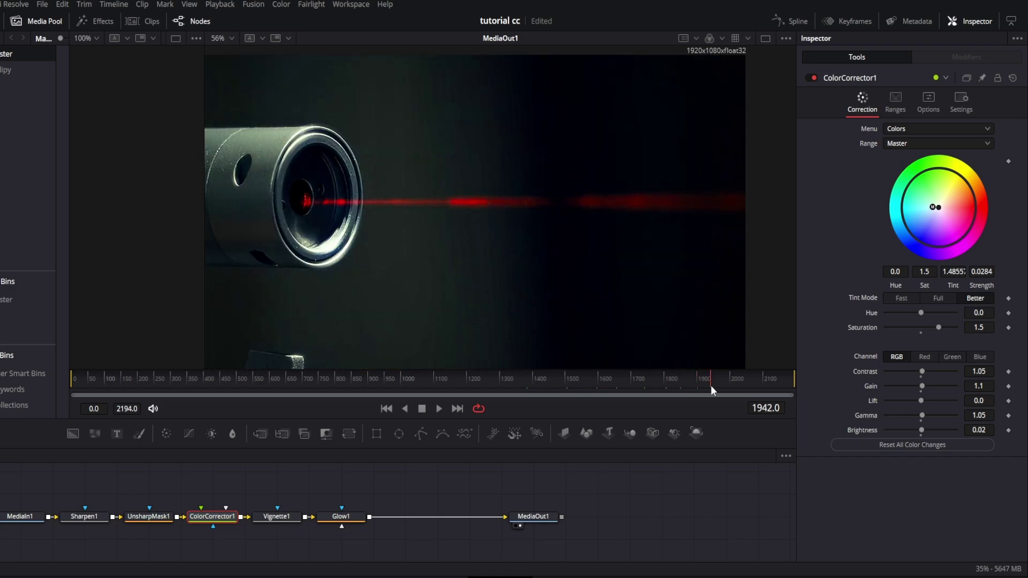
left_click(723, 387)
Show the Sharpen1 node's settings.
scroll(442, 208, "up", 4)
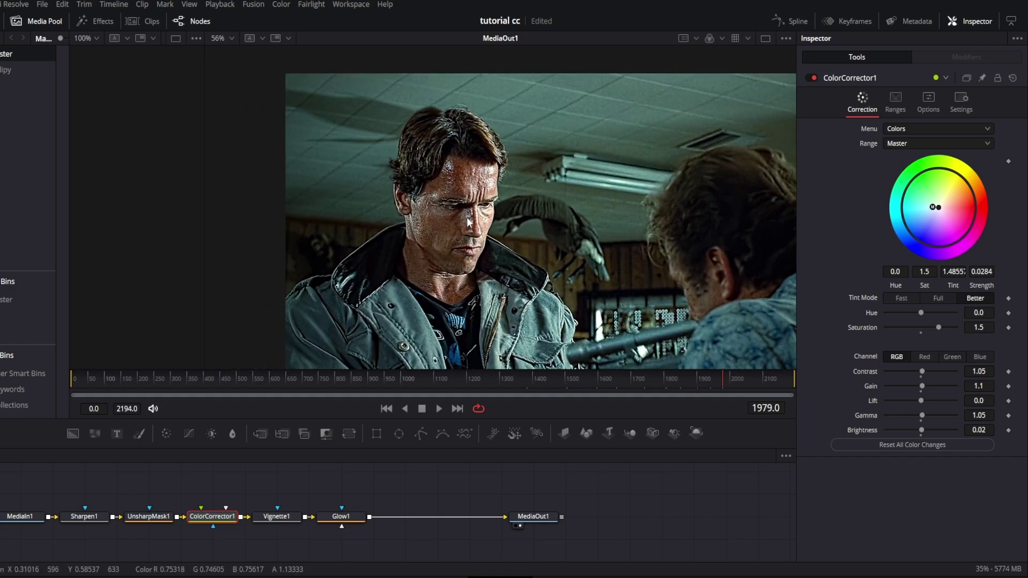
scroll(441, 209, "down", 1)
scroll(412, 208, "down", 1)
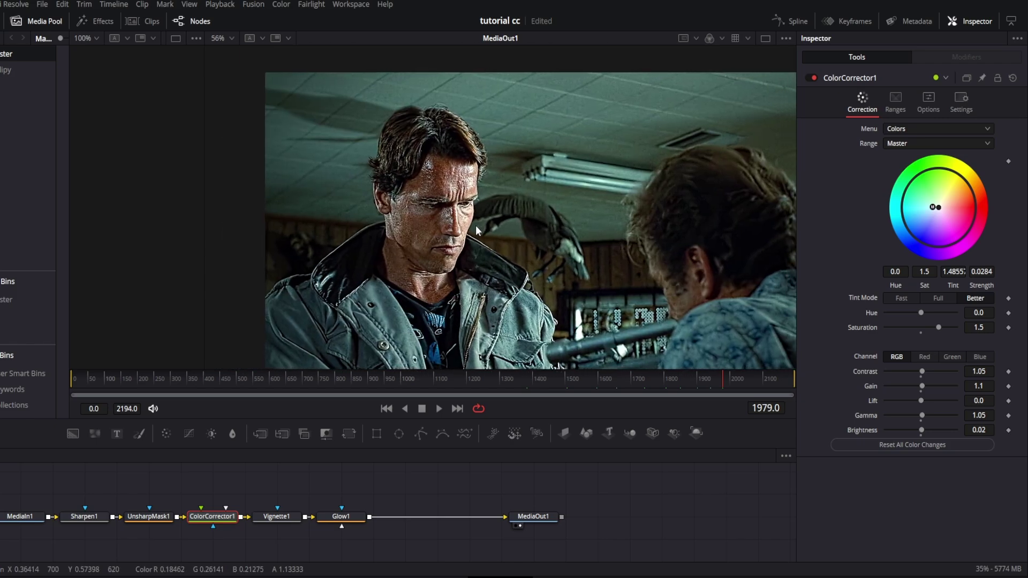
scroll(384, 208, "down", 2)
left_click(84, 516)
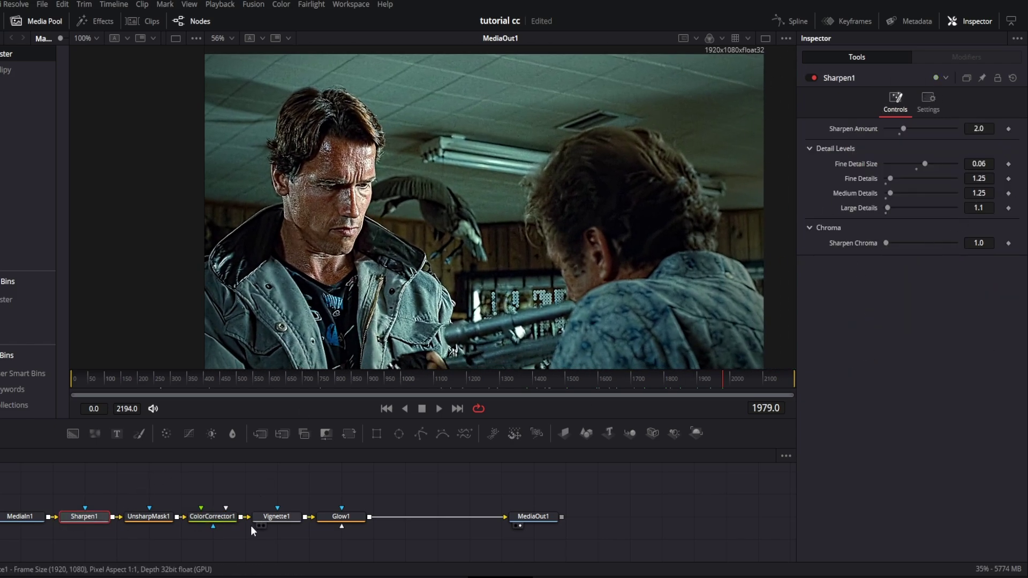
Bypass and restore ColorCorrector1 and Sharpen1 to compare their effect.
left_click(147, 517)
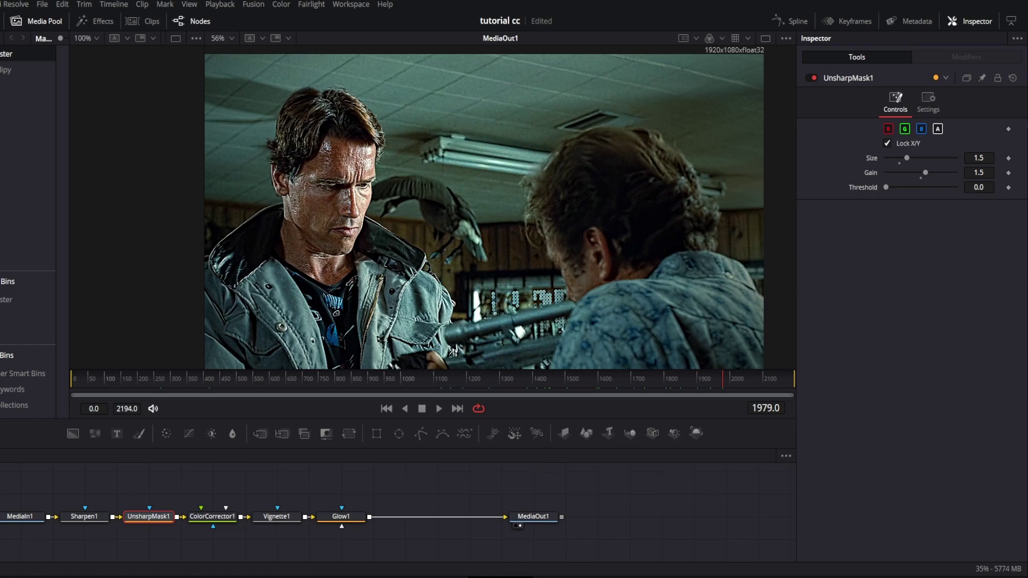
left_click(216, 517)
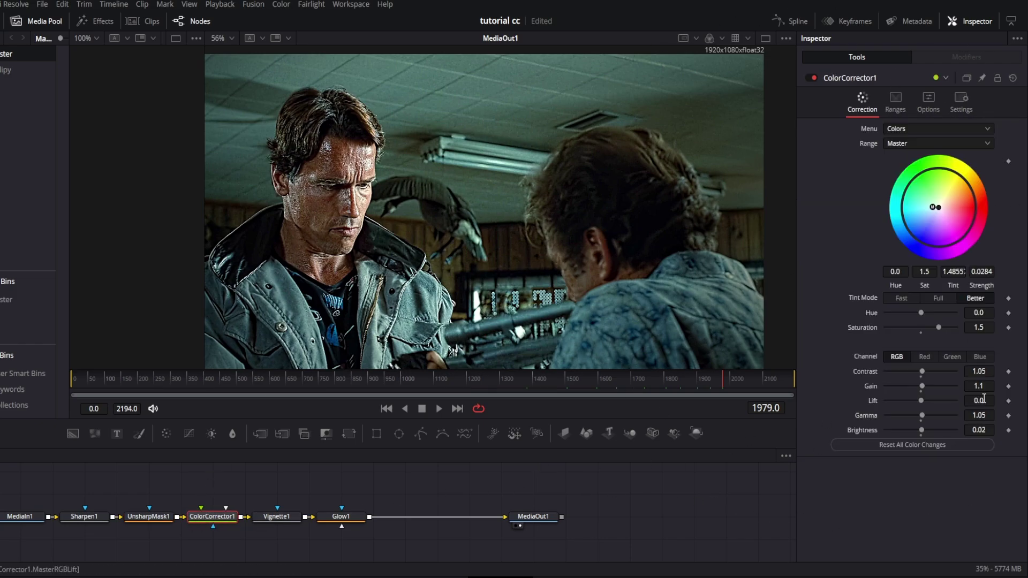
left_click(811, 78)
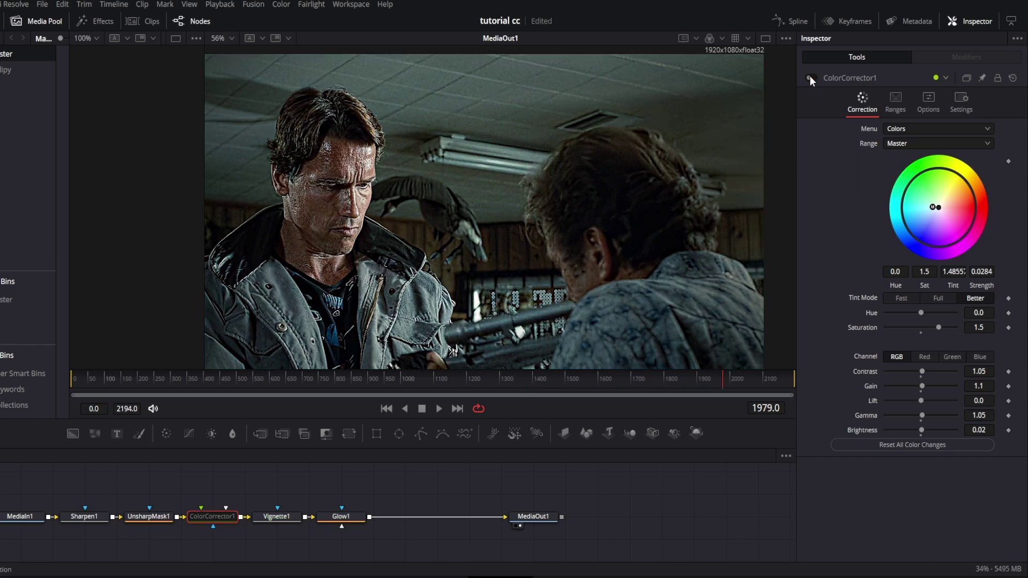
left_click(810, 76)
left_click(86, 516)
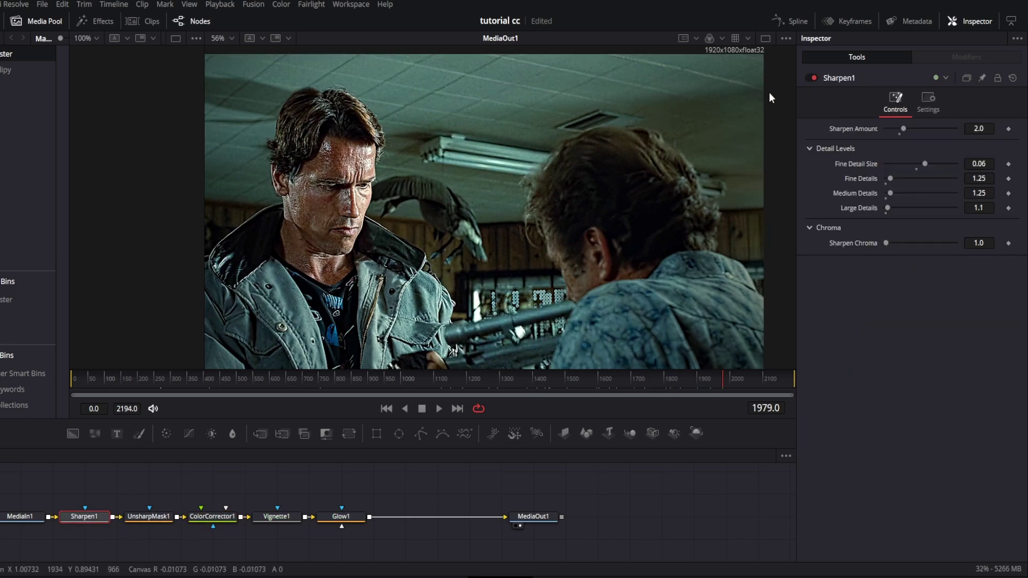
left_click(810, 77)
left_click(810, 79)
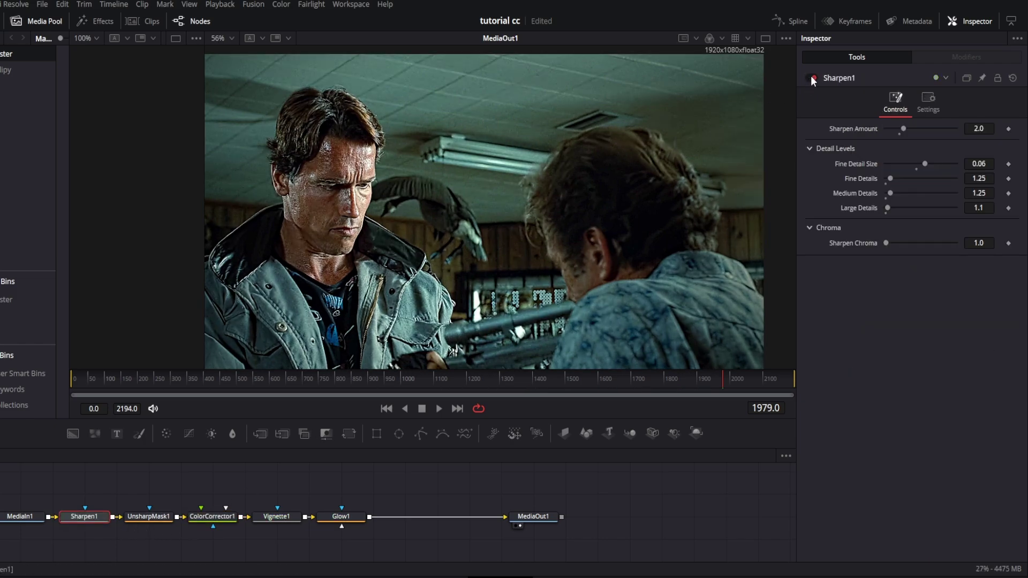
Reset UnsharpMask1 gain, raise it back to 1.5, and compare it bypassed and restored.
left_click(148, 516)
left_click(1012, 78)
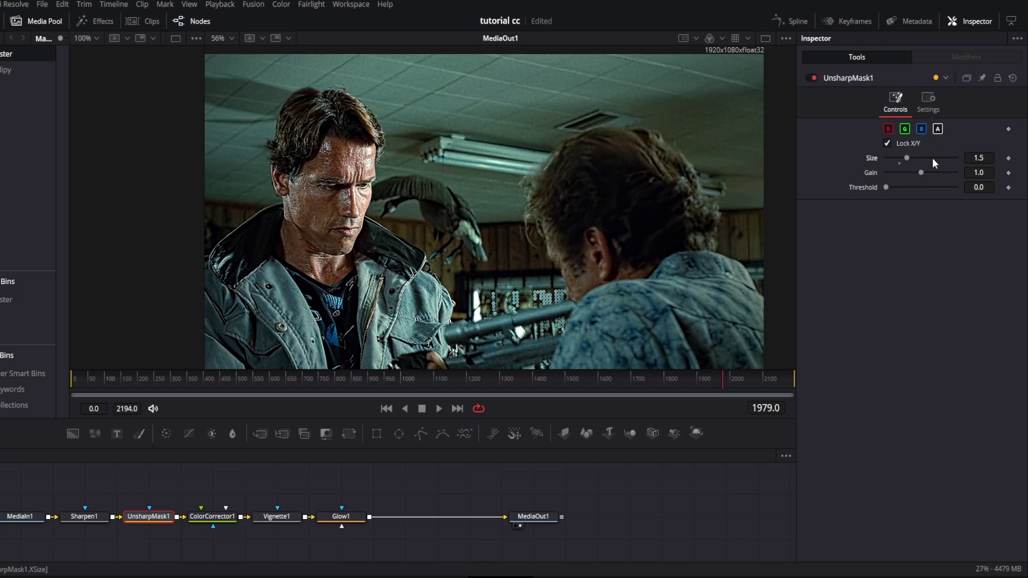
left_click_drag(936, 172, 942, 171)
left_click(810, 77)
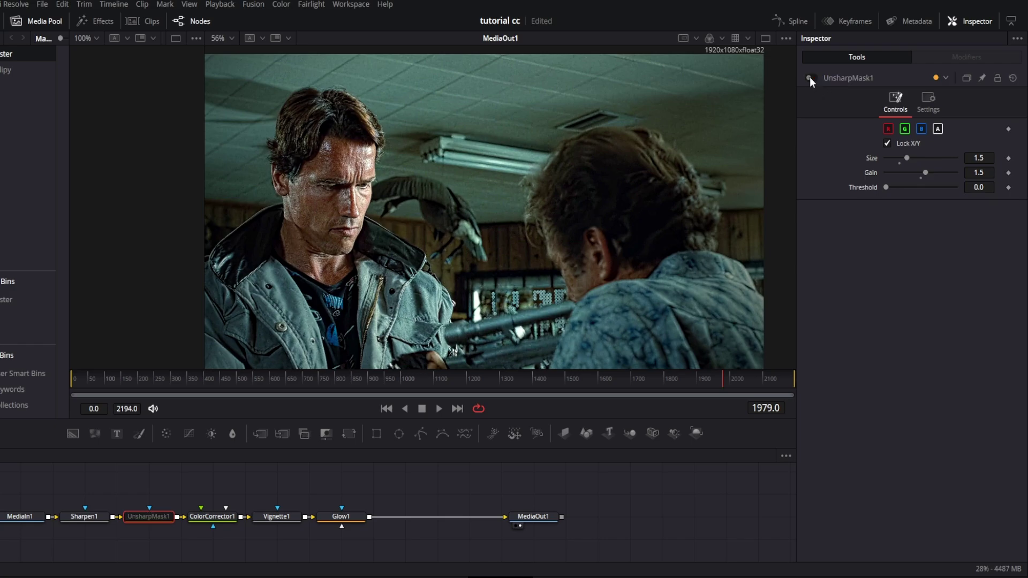
left_click(810, 77)
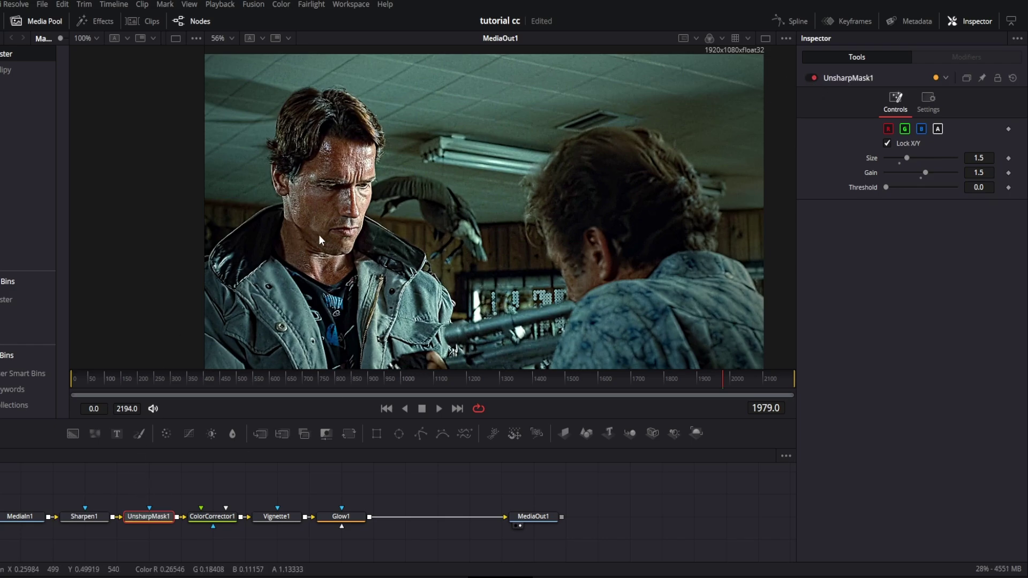
Bypass and restore ColorCorrector1 once more to compare.
left_click(212, 516)
left_click(809, 78)
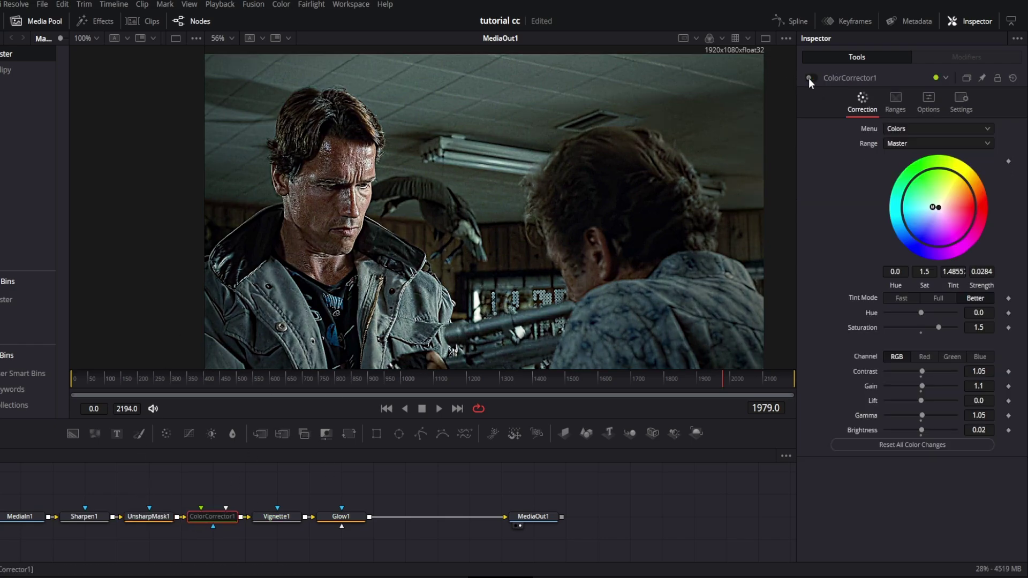
left_click(809, 78)
Compare Vignette1 bypassed and restored, then drag its Softness slider to harden the edge.
left_click(296, 517)
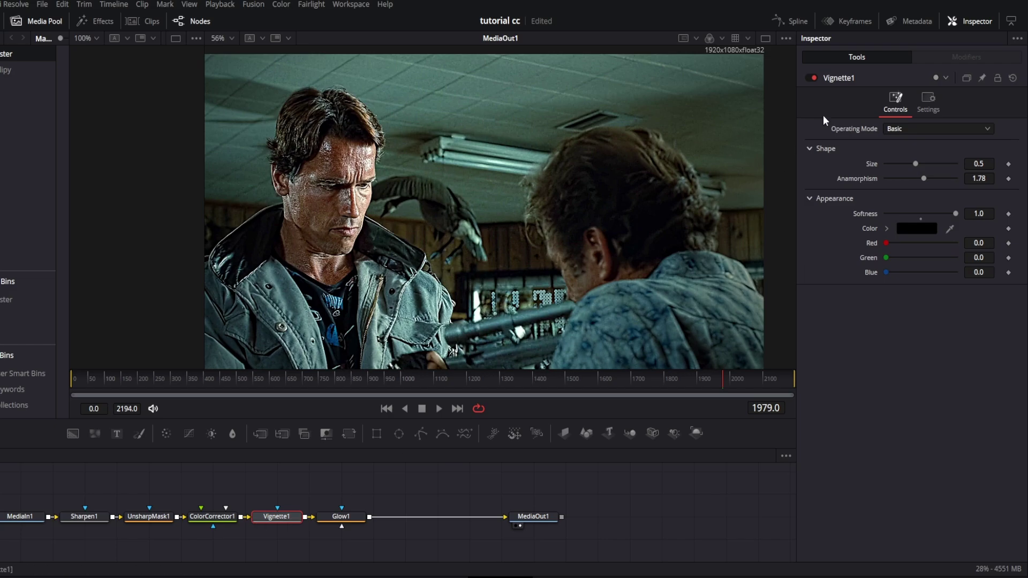
left_click(809, 78)
left_click(809, 78)
left_click(809, 78)
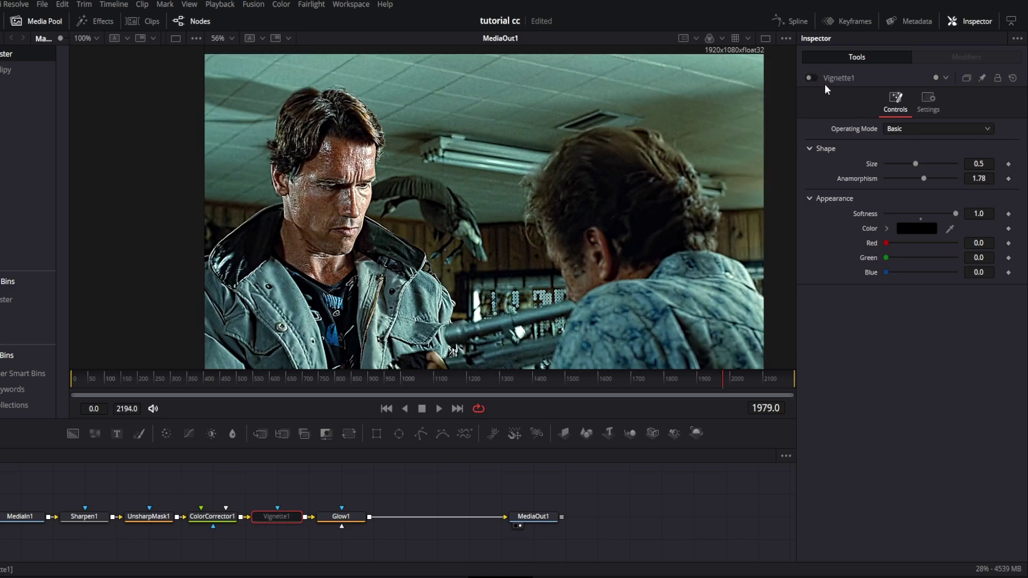
left_click(811, 78)
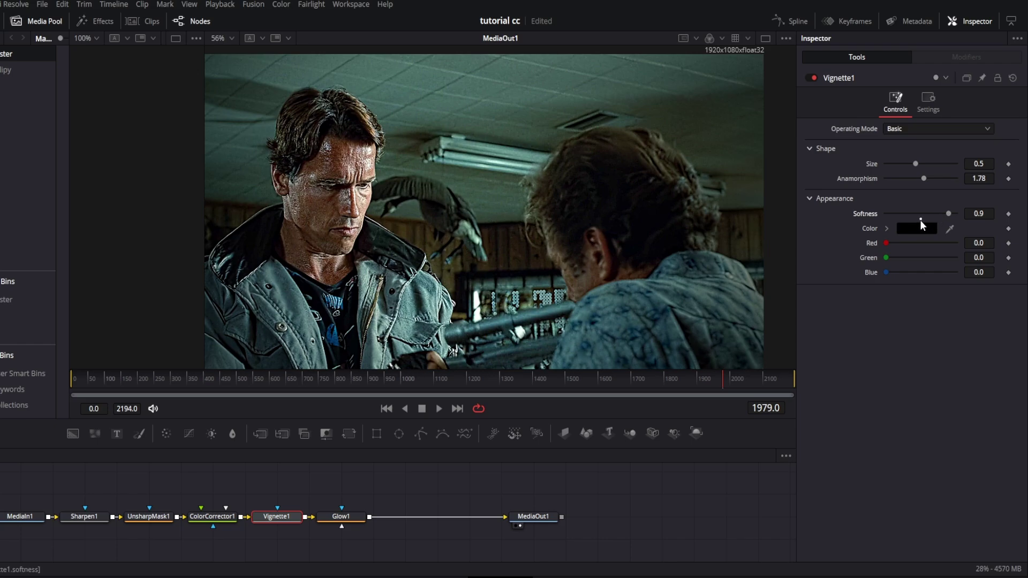
mouse_move(919, 214)
left_mouse_down()
mouse_move(874, 214)
mouse_move(1022, 224)
left_mouse_up()
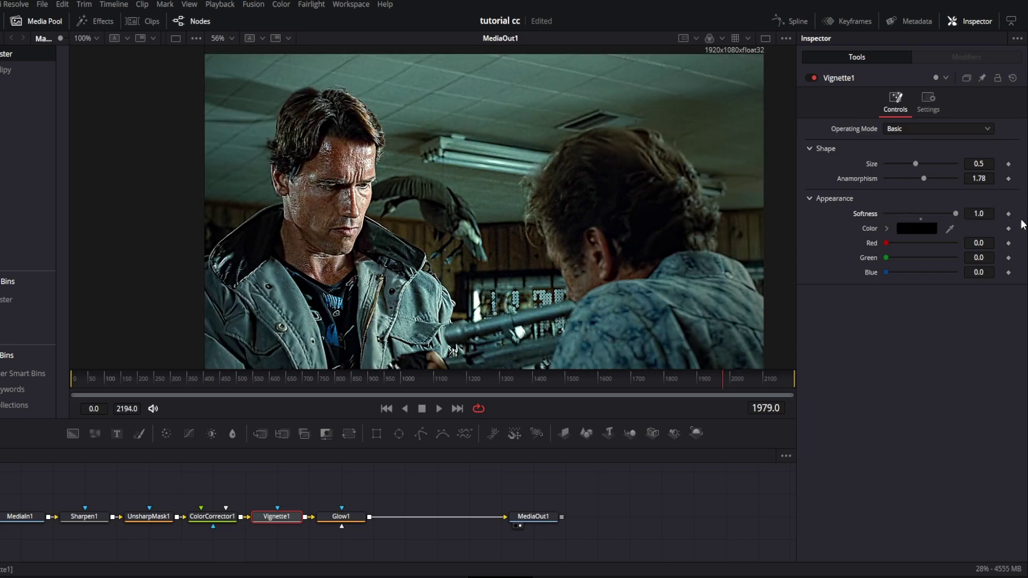
Return vignette Softness to 1.0, set Size to 0.6486, and compare it off and on.
left_click(984, 213)
key("Tab")
mouse_move(915, 164)
left_mouse_down()
mouse_move(905, 163)
mouse_move(927, 165)
left_mouse_up()
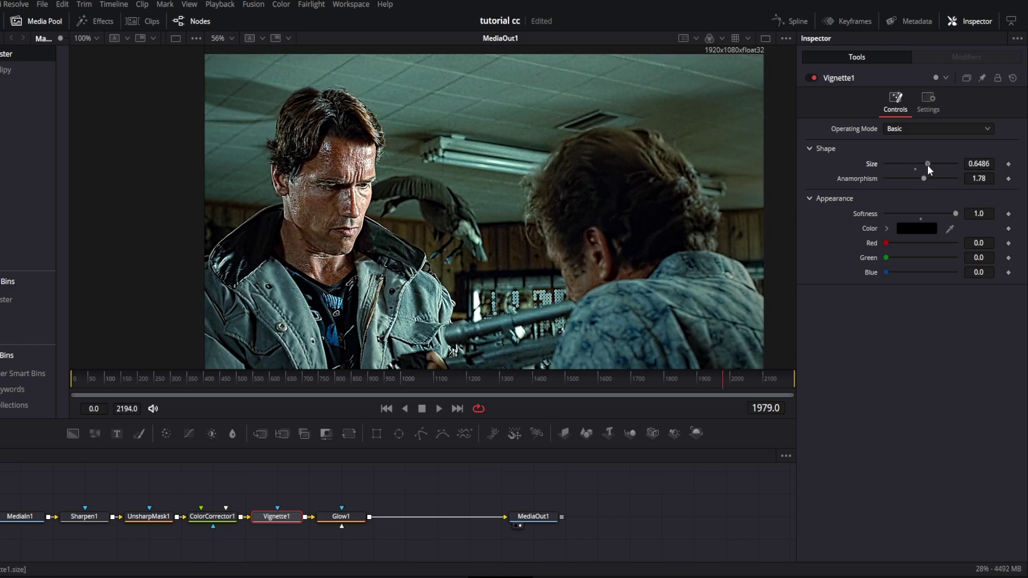
left_click(810, 79)
left_click(810, 78)
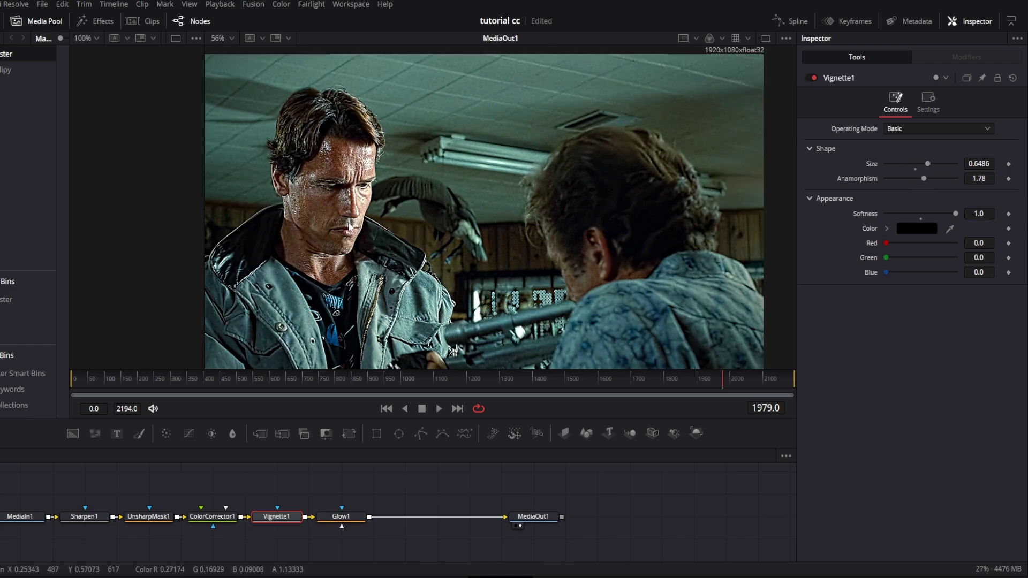
Check the vignette on earlier shots, ending at frames 516 and 572.
scroll(399, 220, "down", 2)
scroll(384, 217, "up", 2)
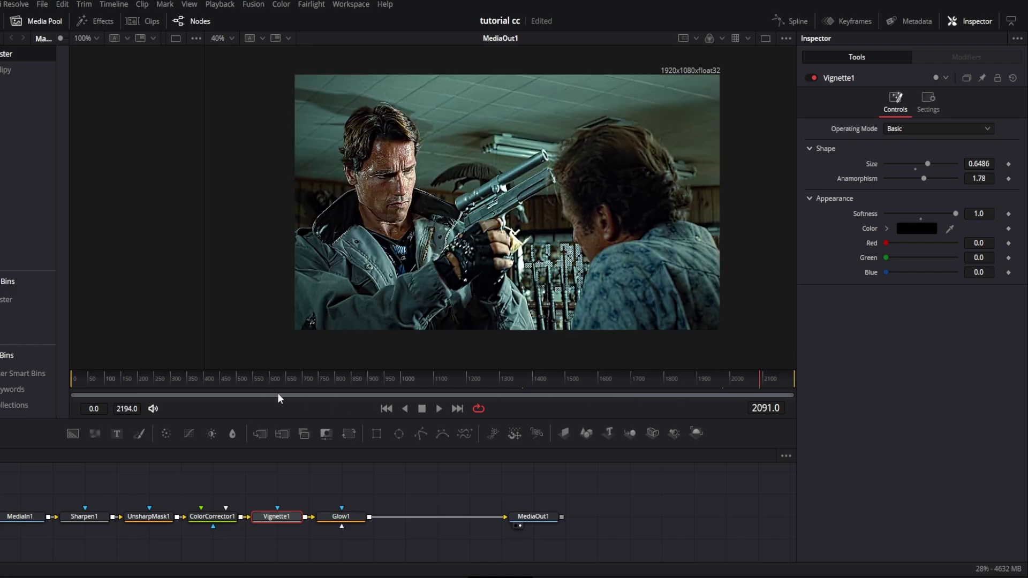
left_click(160, 378)
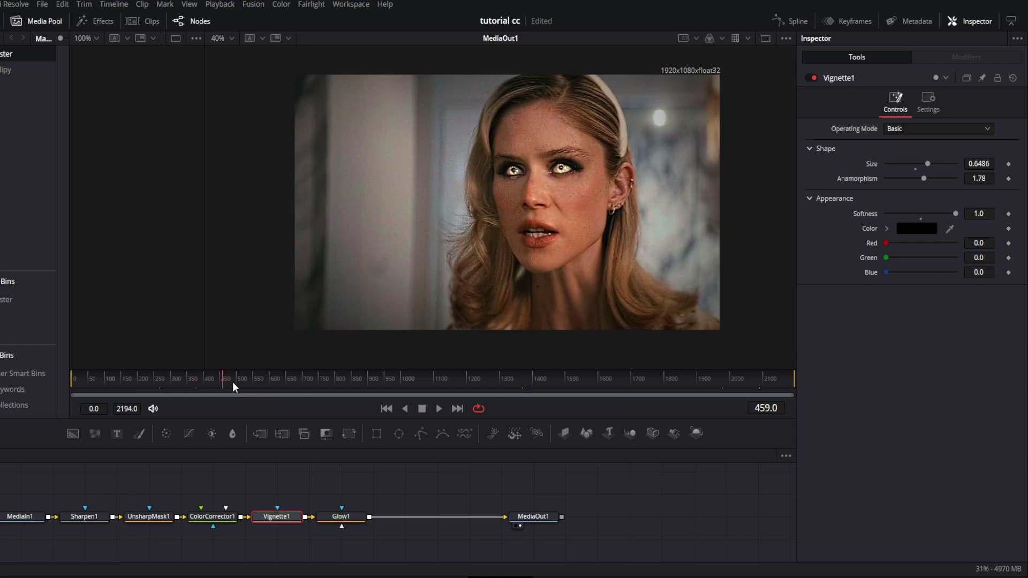
left_click(813, 76)
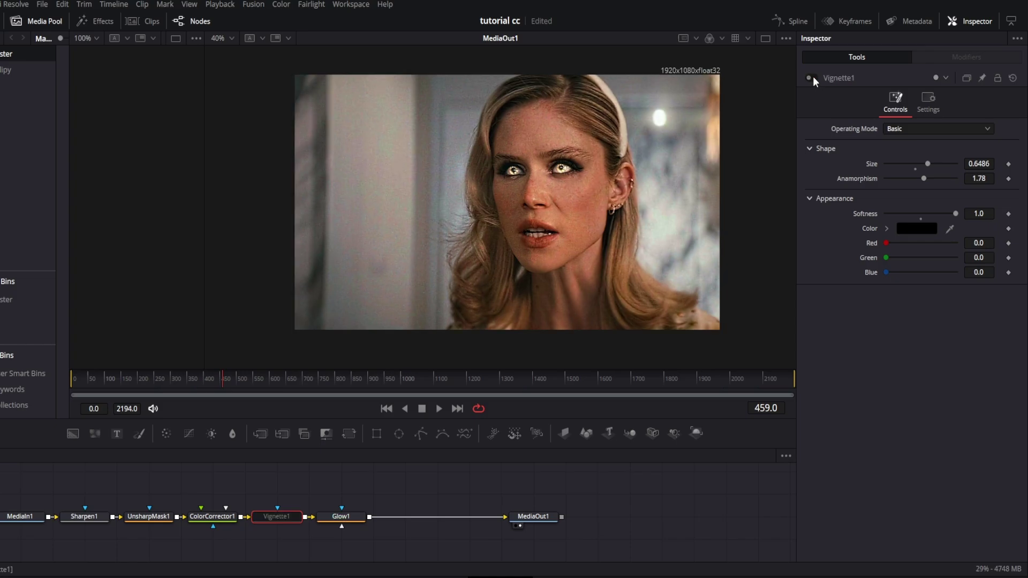
left_click(812, 76)
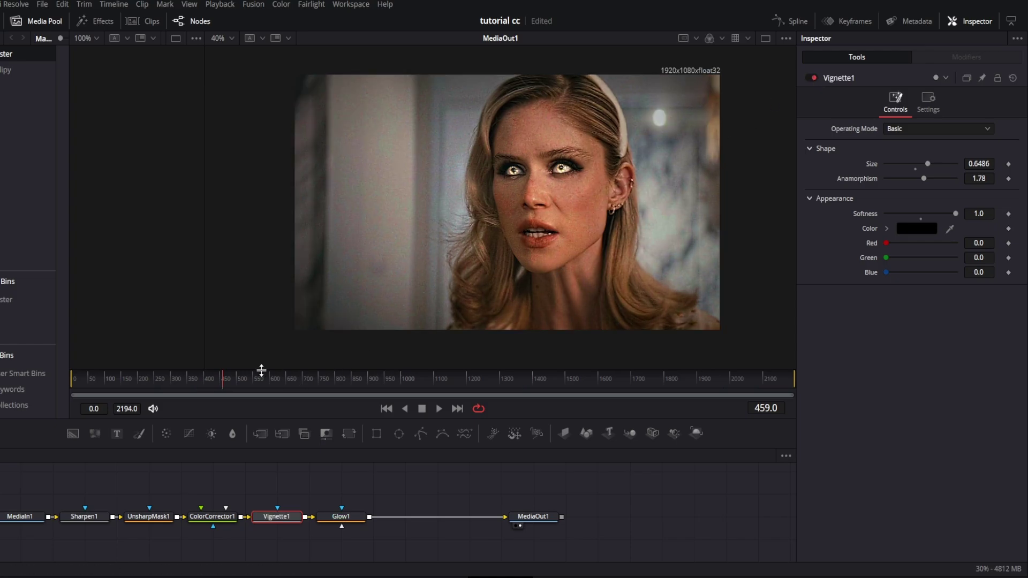
left_click(242, 380)
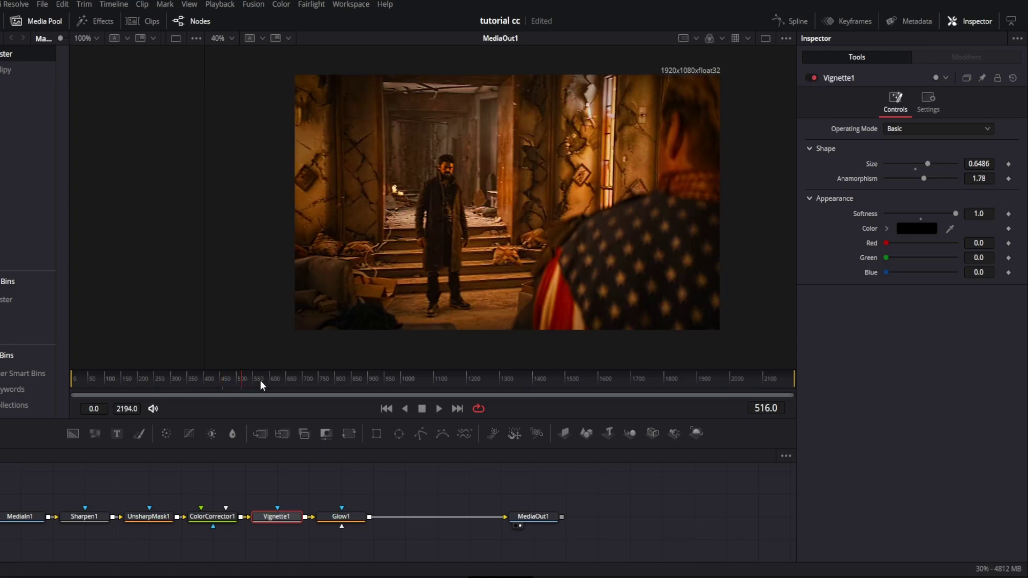
left_click(260, 380)
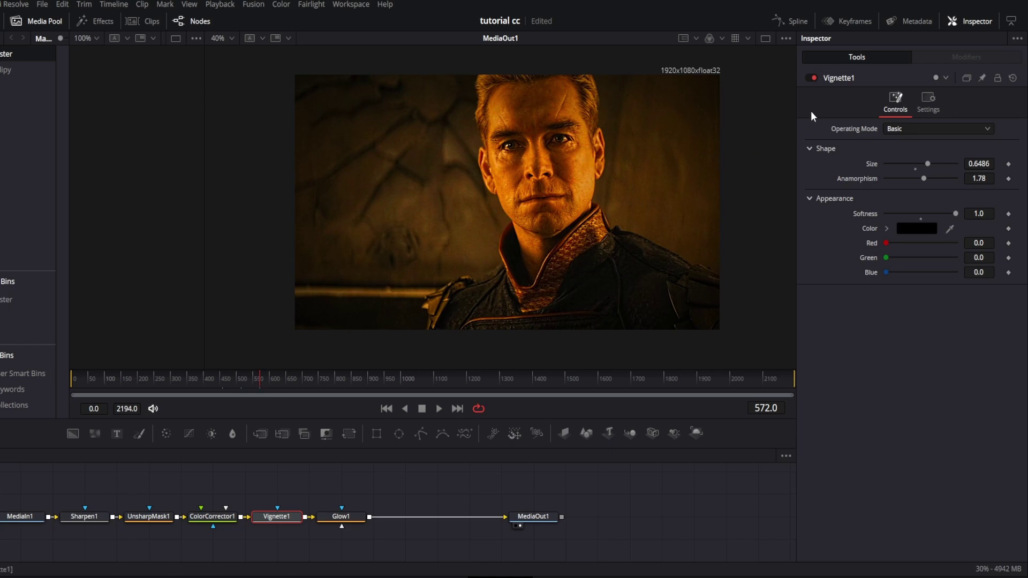
Raise Glow1's glow strength to 0.45 and compare it off and on.
left_click(339, 519)
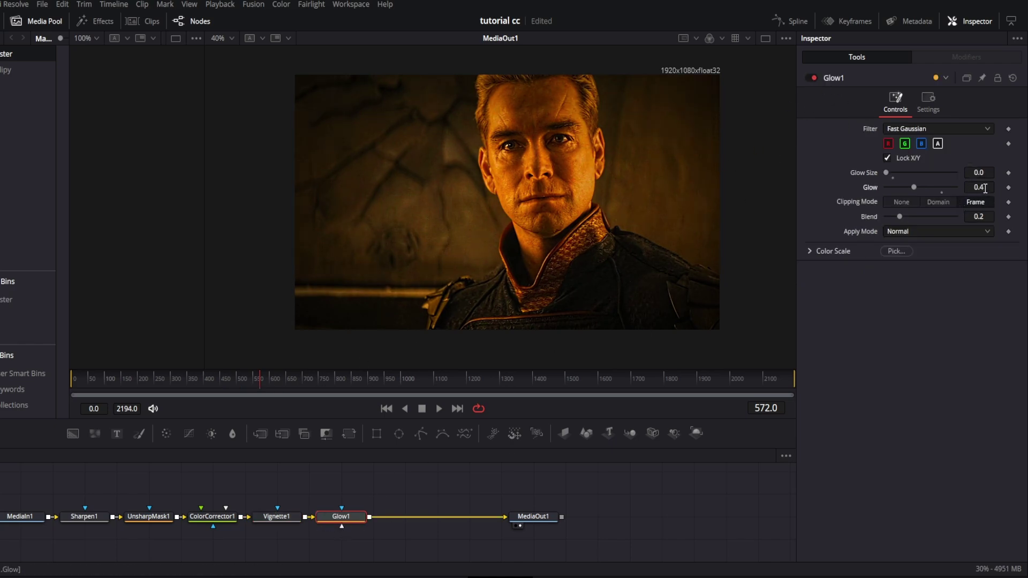
left_click_drag(979, 186, 985, 187)
left_click(805, 75)
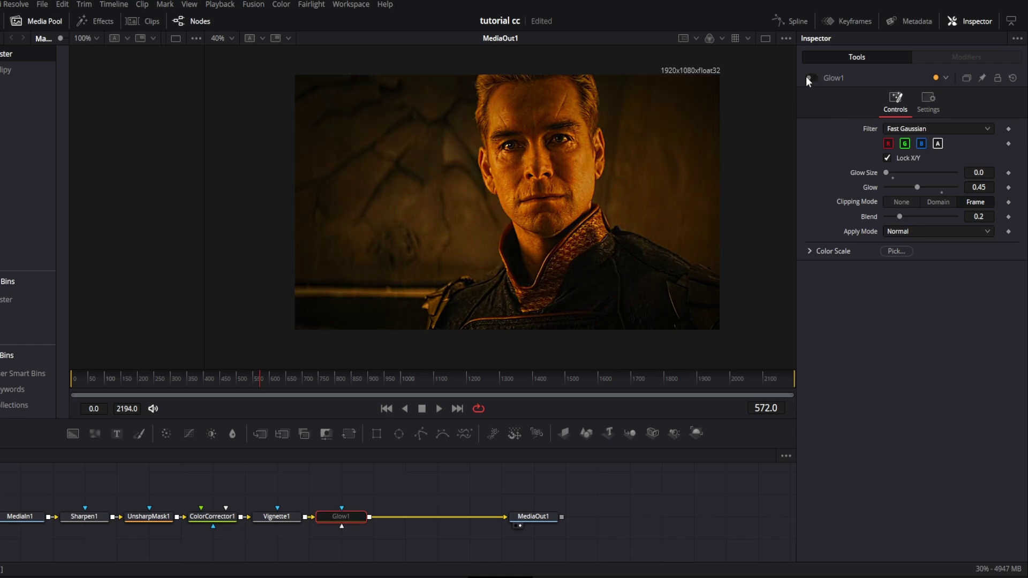
left_click(805, 76)
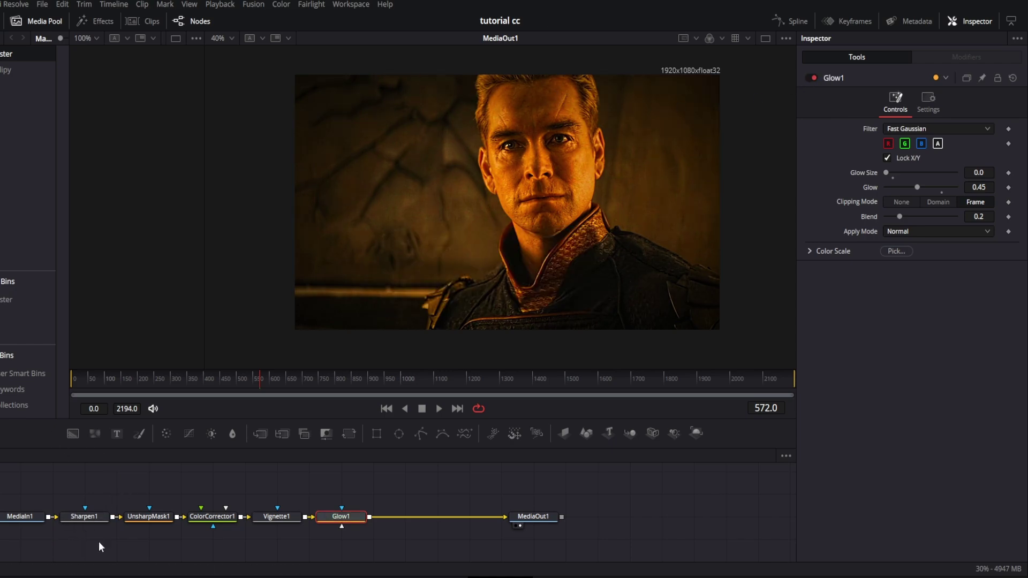
Move the MediaOut1 node in beside Glow1 in the chain.
left_click_drag(58, 543, 398, 489)
left_click_drag(522, 518, 393, 519)
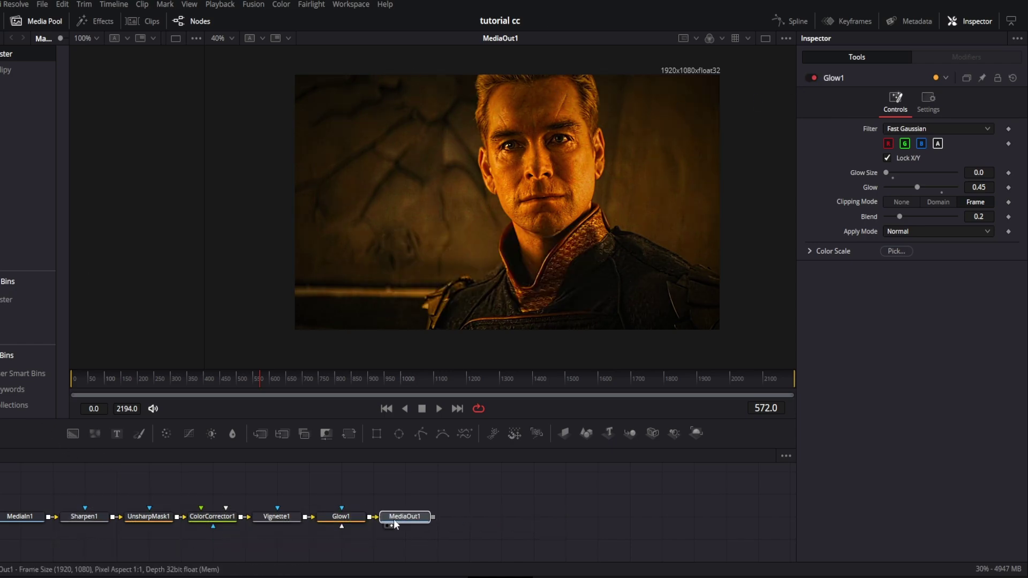
left_click(448, 493)
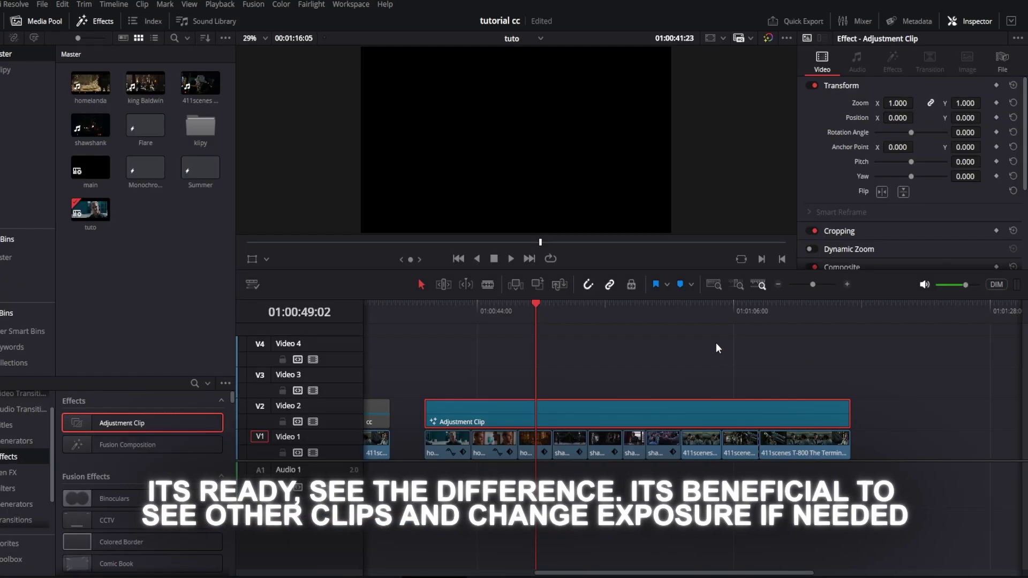
left_click(231, 9)
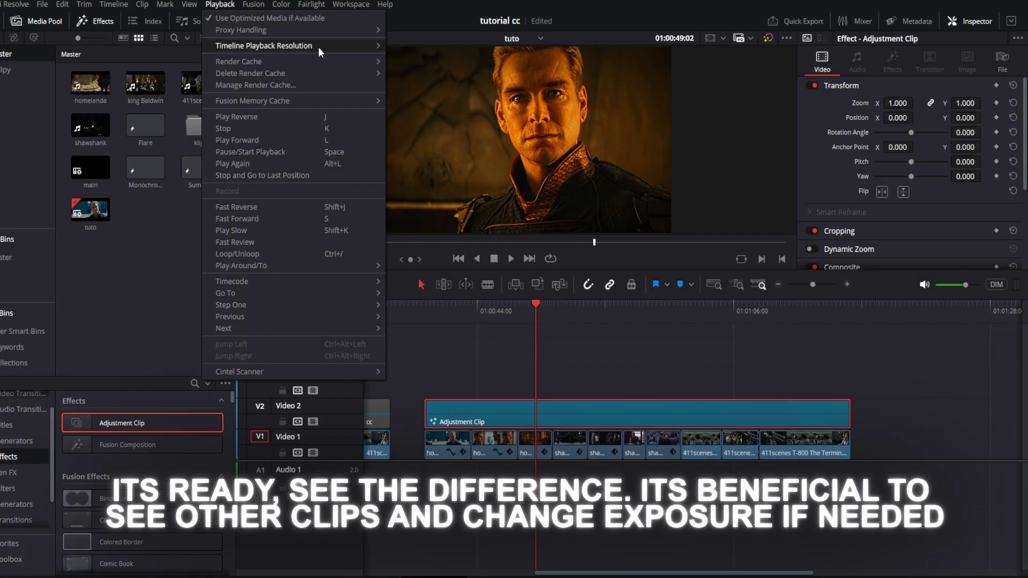
left_click(482, 160)
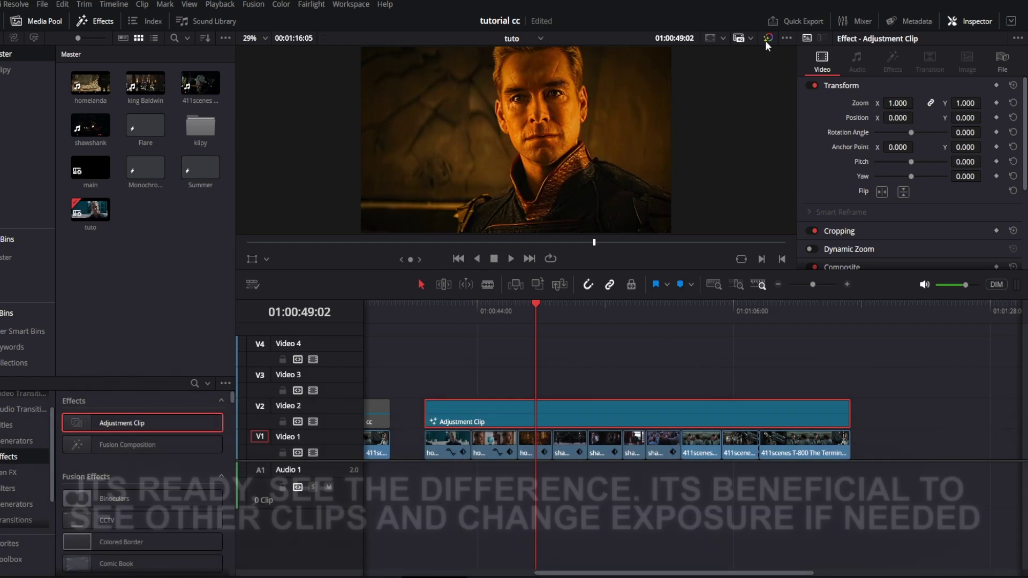
left_click(766, 39)
left_click(765, 39)
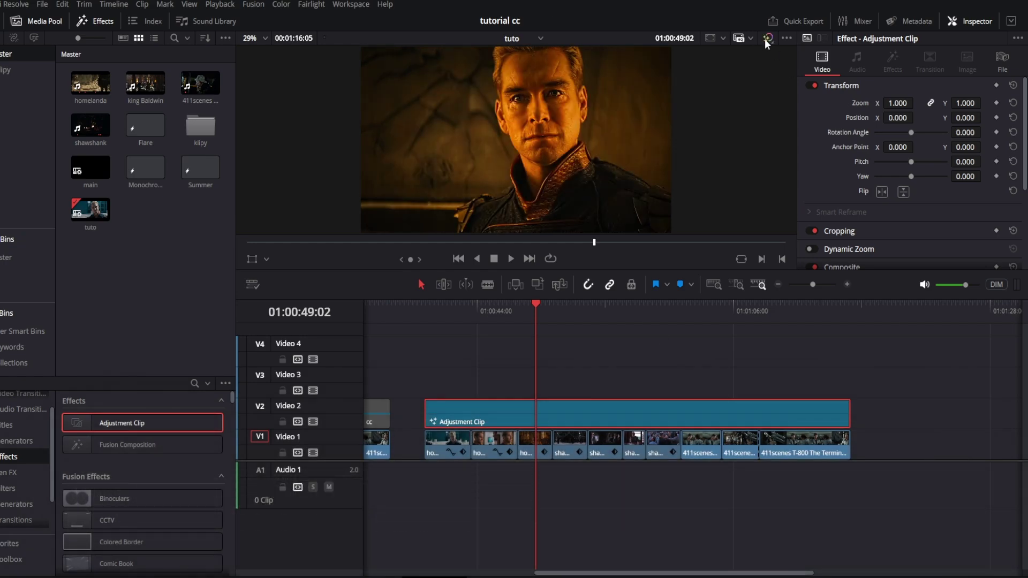
left_click(766, 39)
left_click(765, 39)
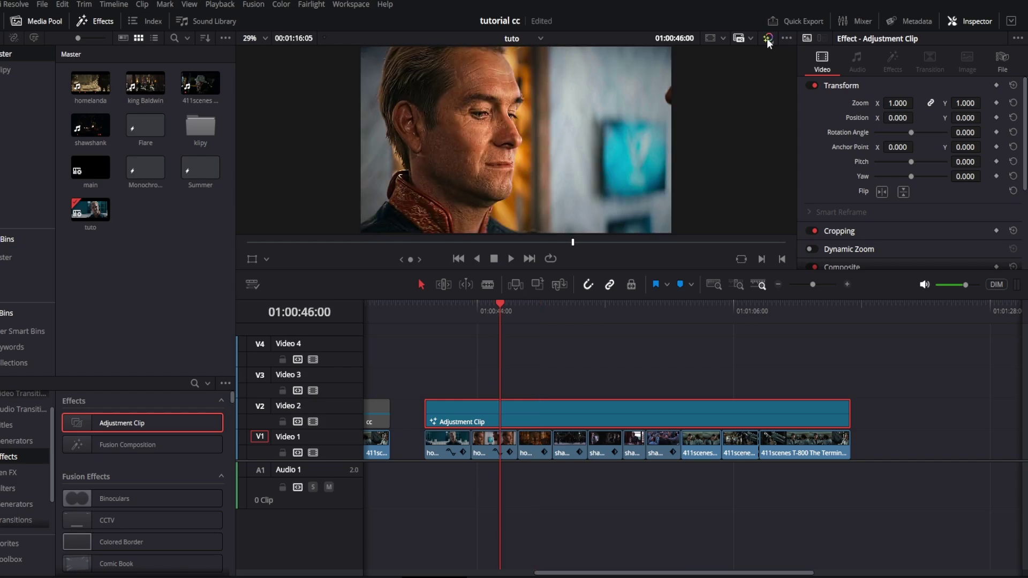
left_click(447, 311)
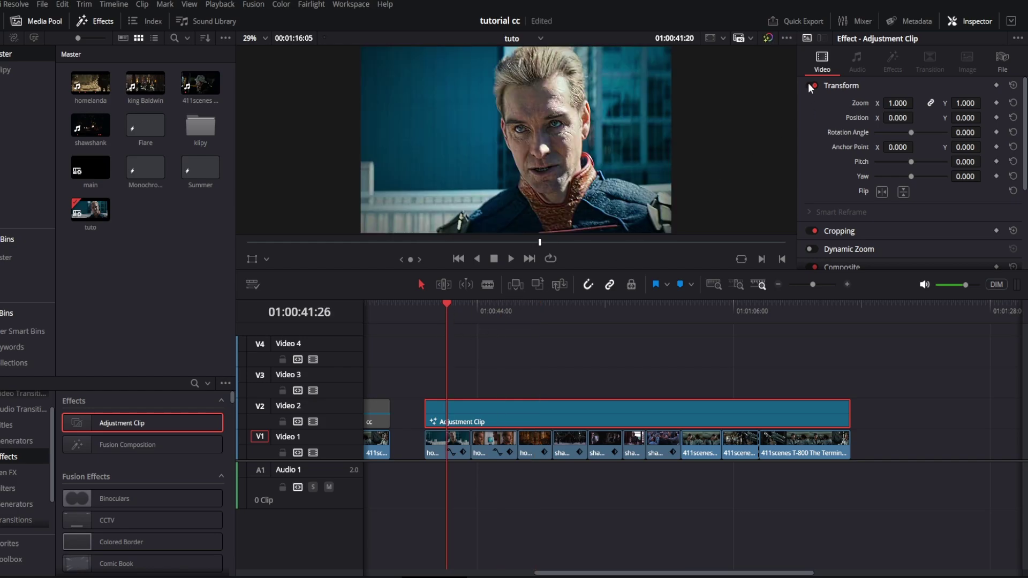
left_click(768, 40)
left_click(767, 39)
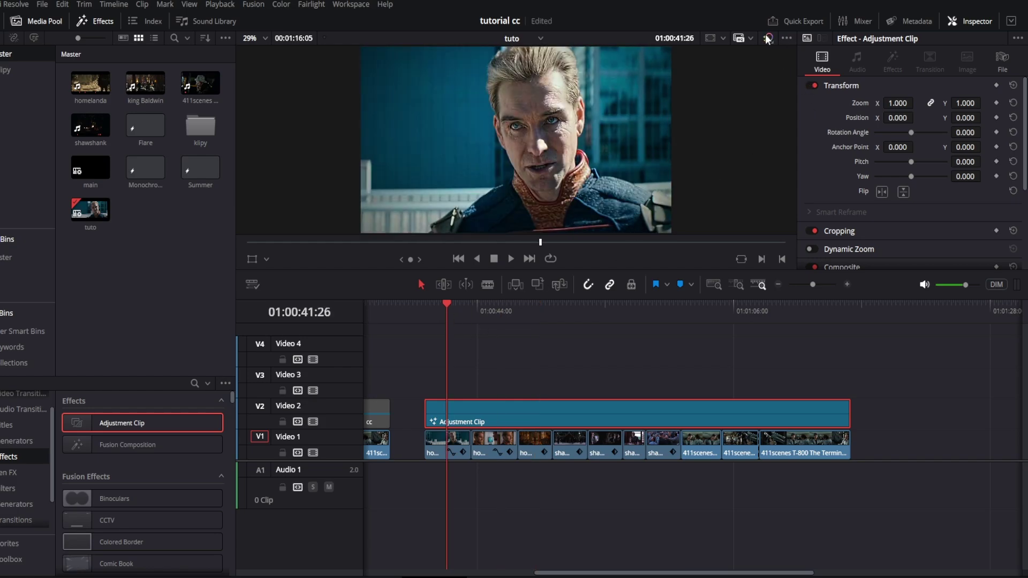
left_click(543, 304)
left_click(598, 308)
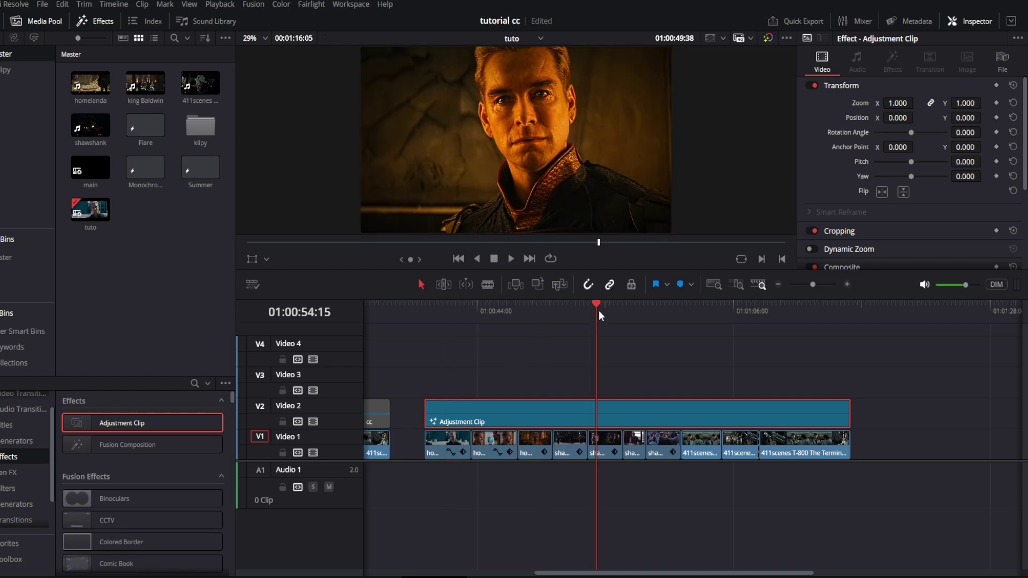
left_click(766, 37)
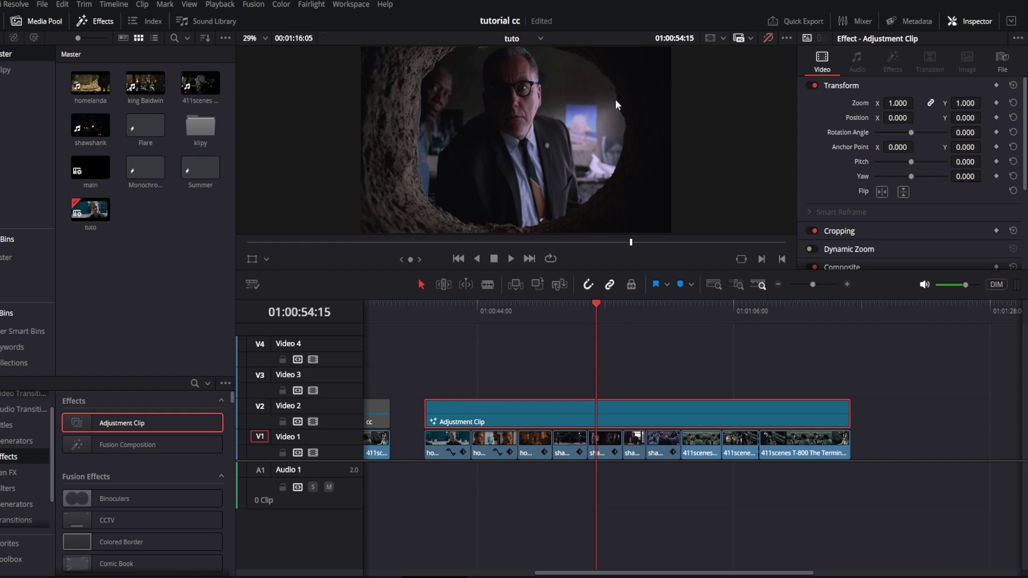
left_click(763, 35)
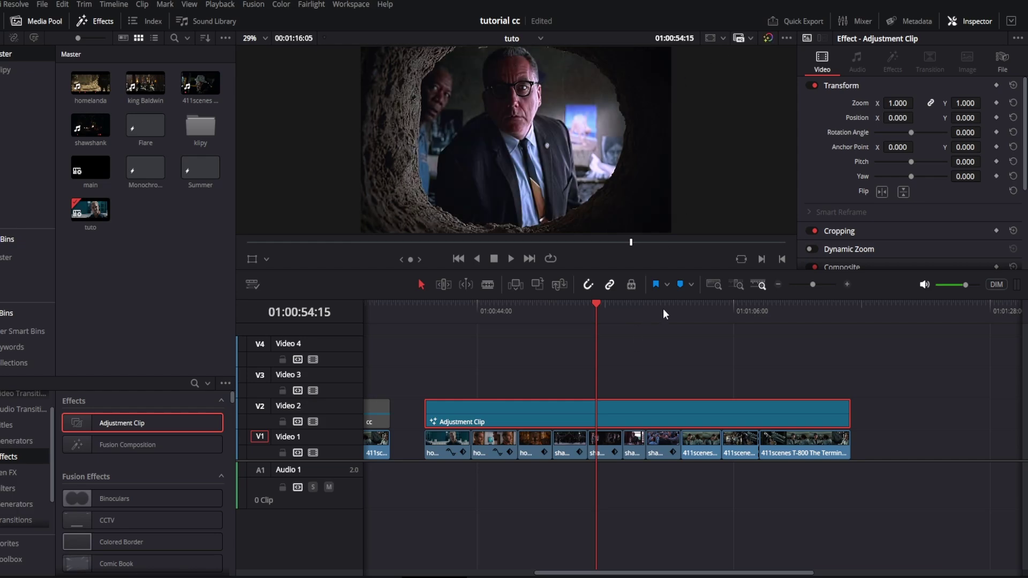
left_click(634, 308)
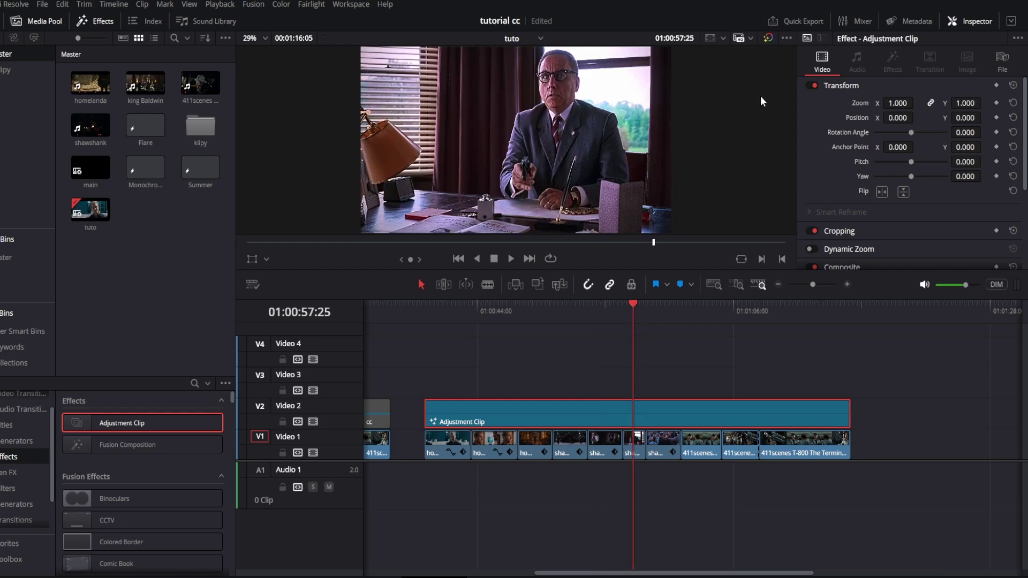
left_click(767, 37)
left_click(766, 39)
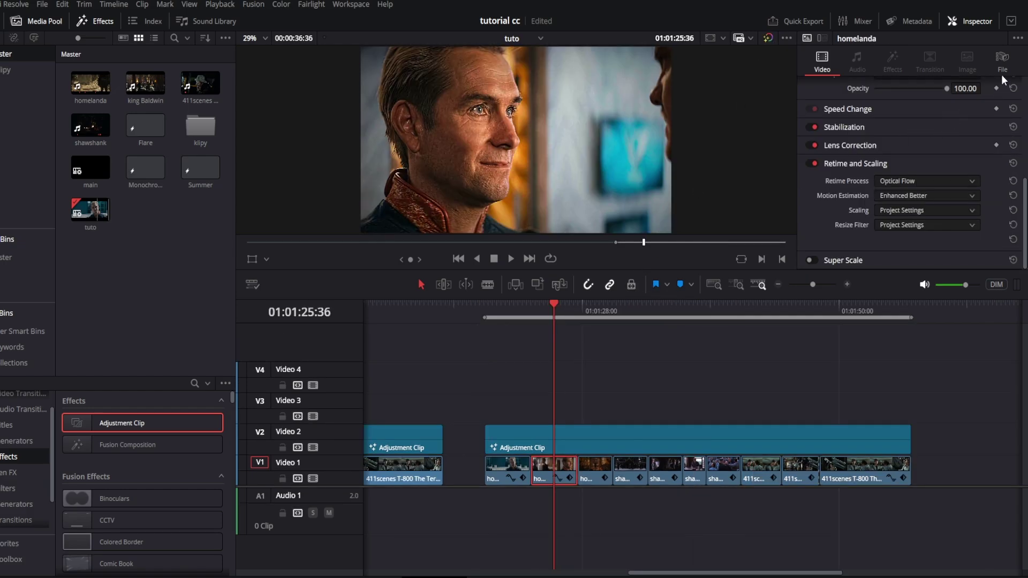
Read the codec and resolution of the Shawshank clip (3840 x 2160 H.264) and the next clip.
left_click(1002, 76)
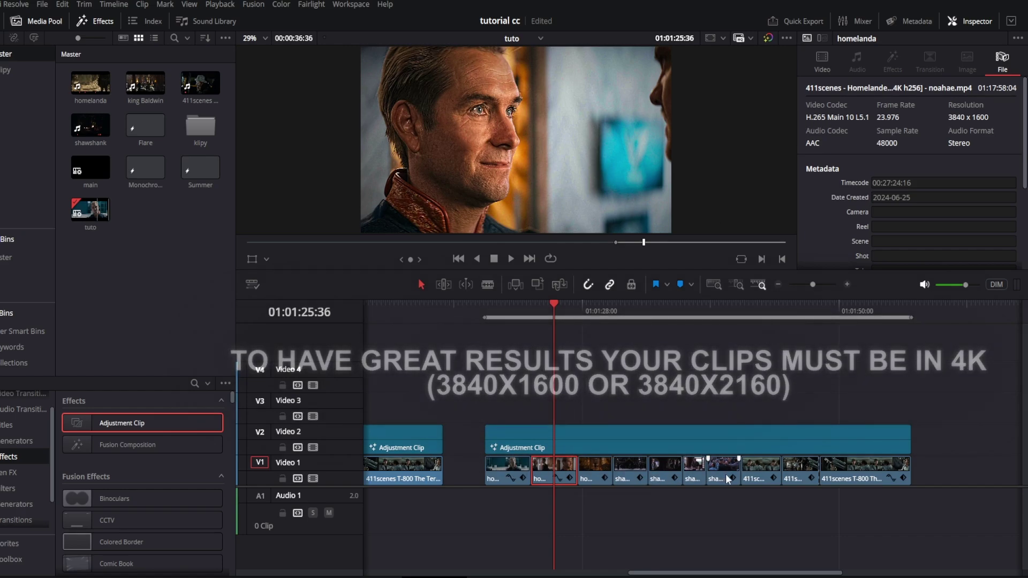
left_click(727, 477)
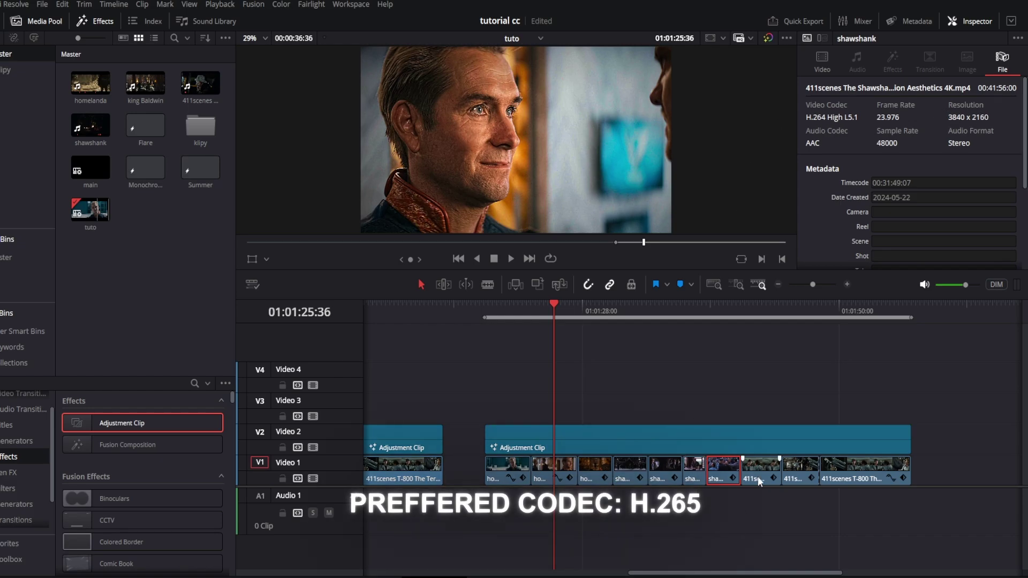
left_click(760, 471)
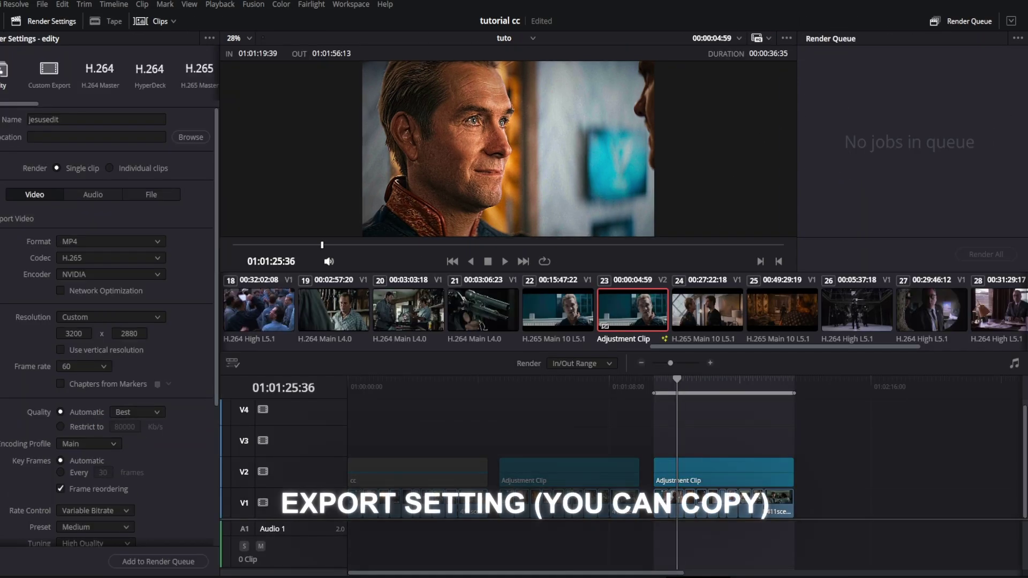
Set the render codec to H.265, keeping MP4 as the format.
scroll(209, 376, "down", 2)
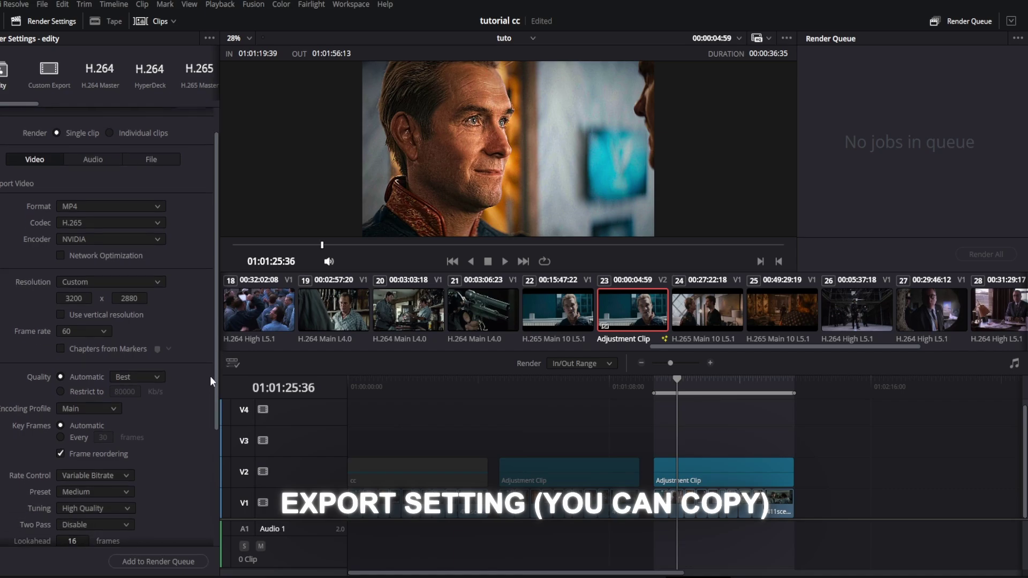
scroll(214, 364, "up", 2)
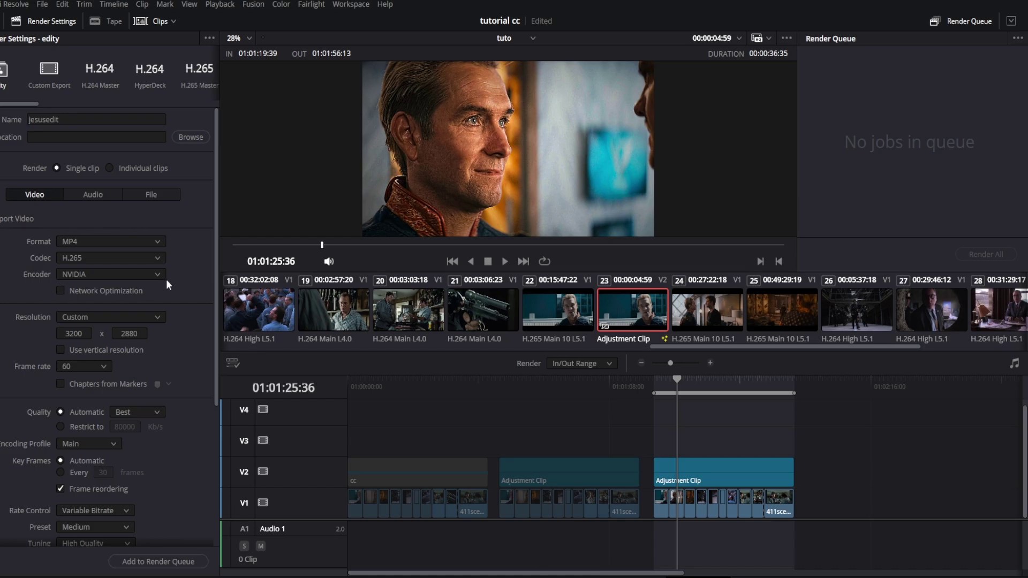
left_click(136, 274)
left_click(75, 292)
left_click(72, 258)
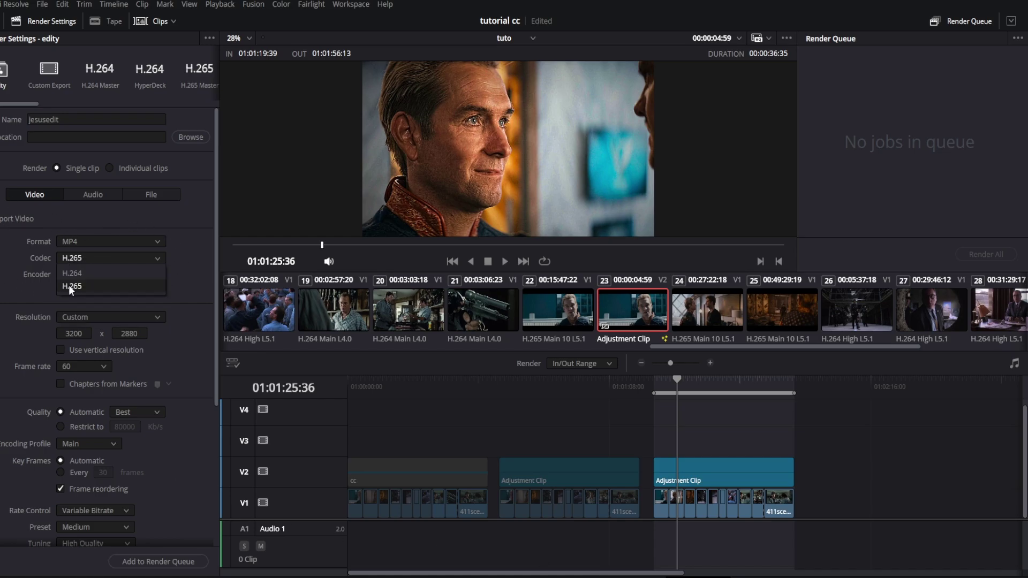
left_click(69, 284)
left_click(76, 237)
left_click(76, 236)
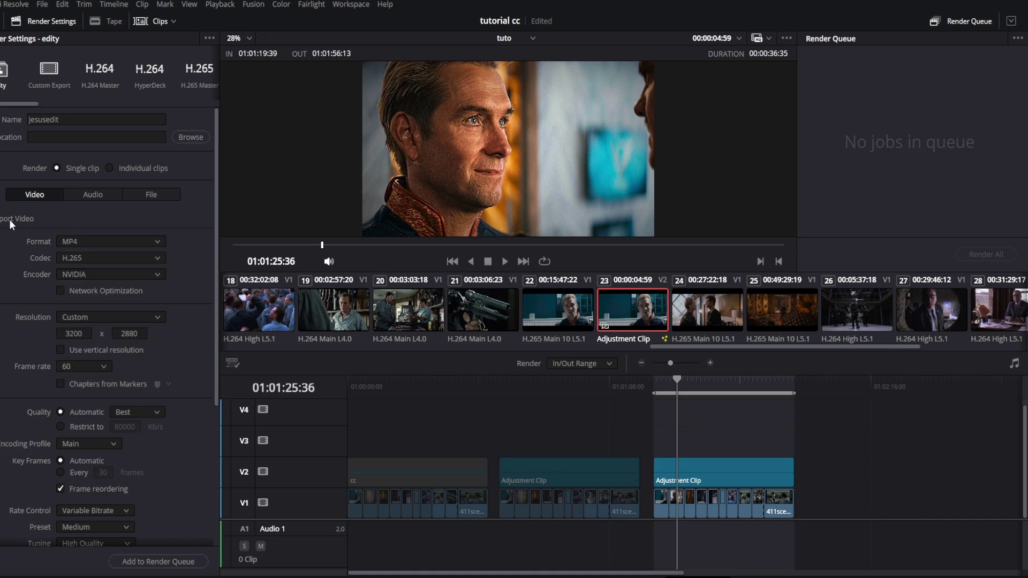
Rename the output file to 'test cc'.
double_click(69, 120)
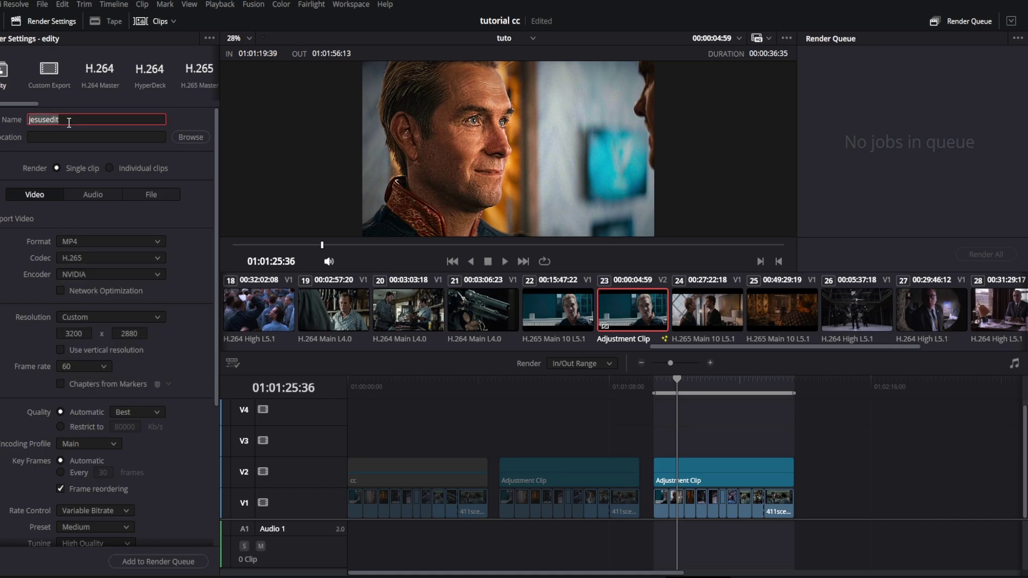
type("test cc")
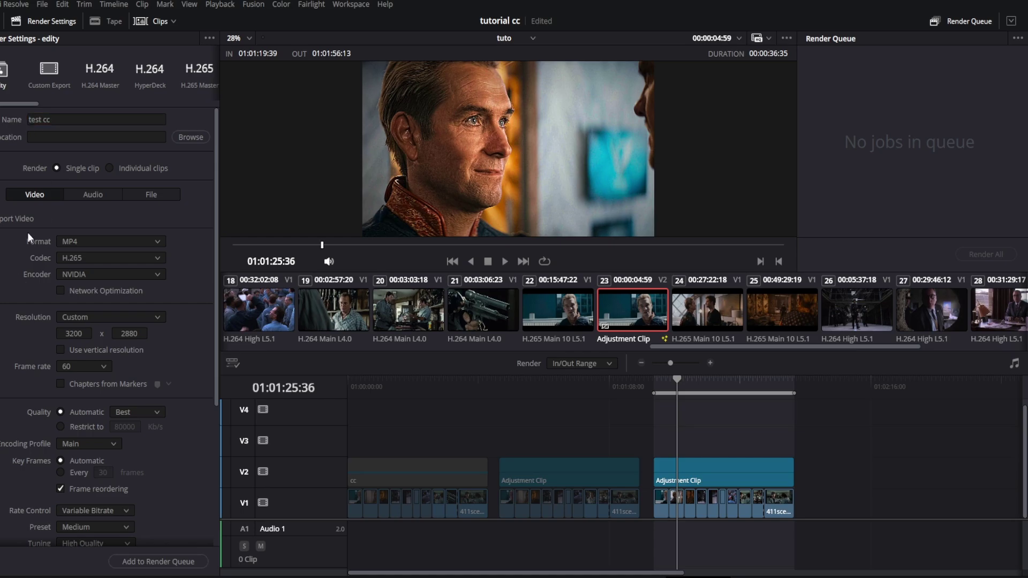
key("Return")
Set the custom output resolution to 3840 x 2160.
left_click(68, 334)
type("3")
type("840")
left_click(126, 333)
type("2160")
key("Return")
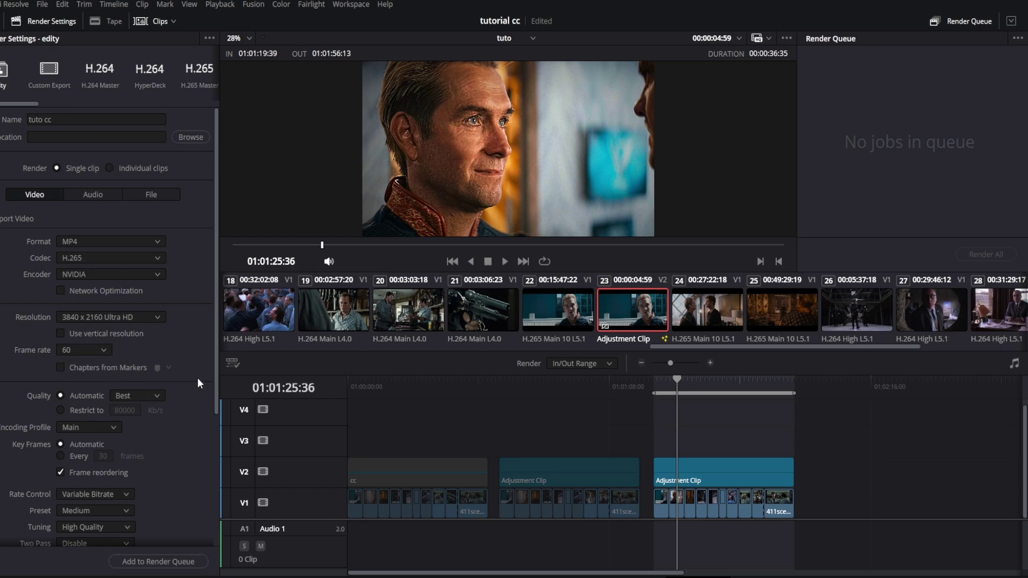
scroll(211, 477, "down", 3)
scroll(211, 478, "up", 3)
Queue tuto cc.mp4 to the Desktop as Job 1, accepting the above-timeline-resolution warning, and render it.
left_click(191, 137)
left_click(159, 561)
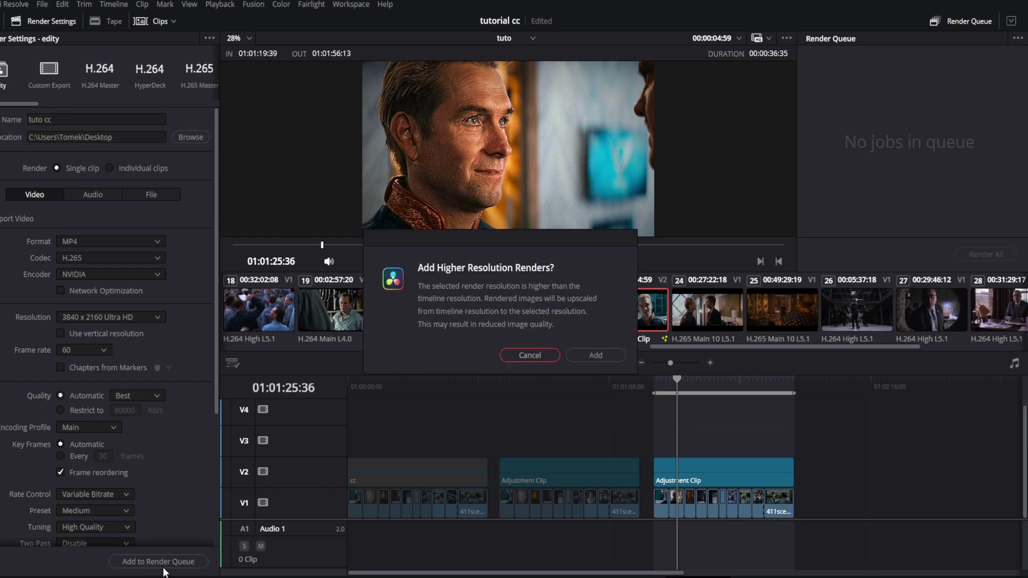
left_click(591, 359)
left_click(990, 255)
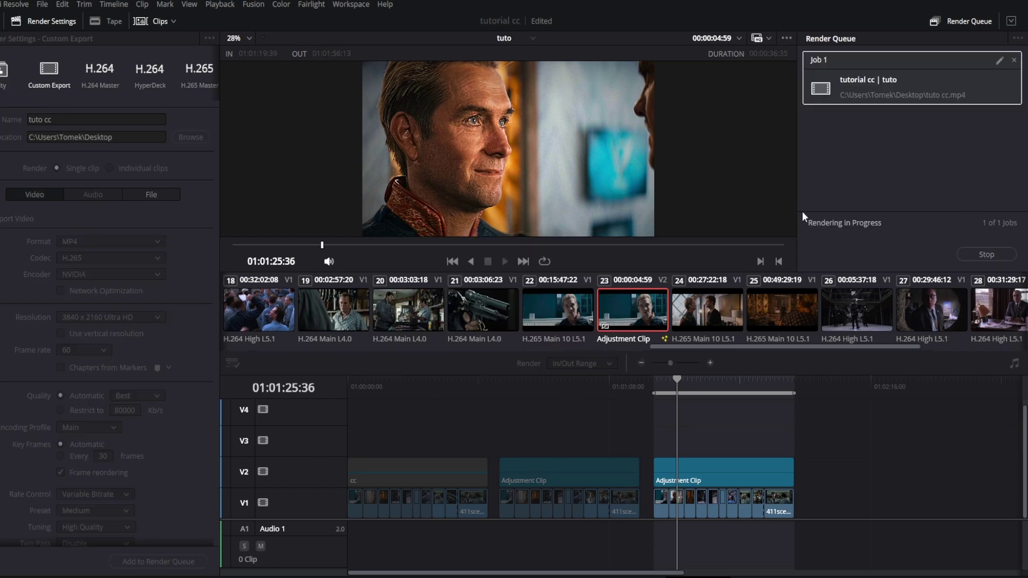